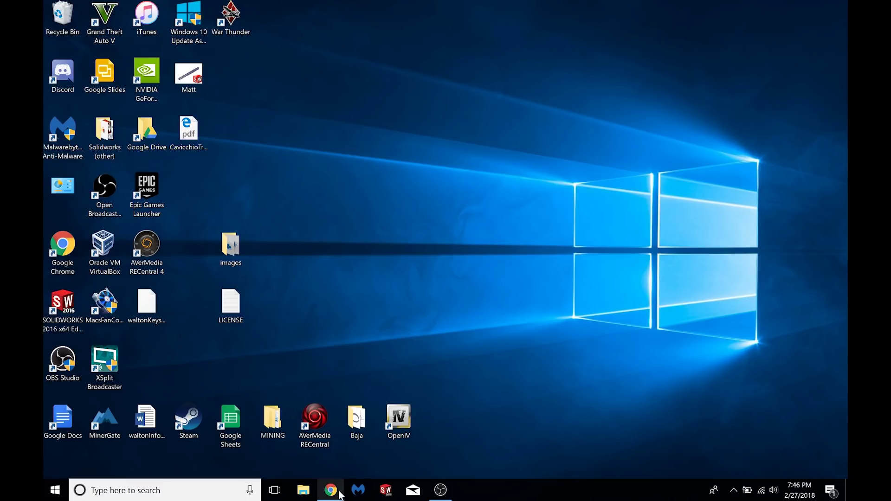
- From Announcements, open the Wallet Open Testing Announcement and download and open its Beta Testing Guide .docx
{"action": "mouse_move", "coordinate": [330, 490]}
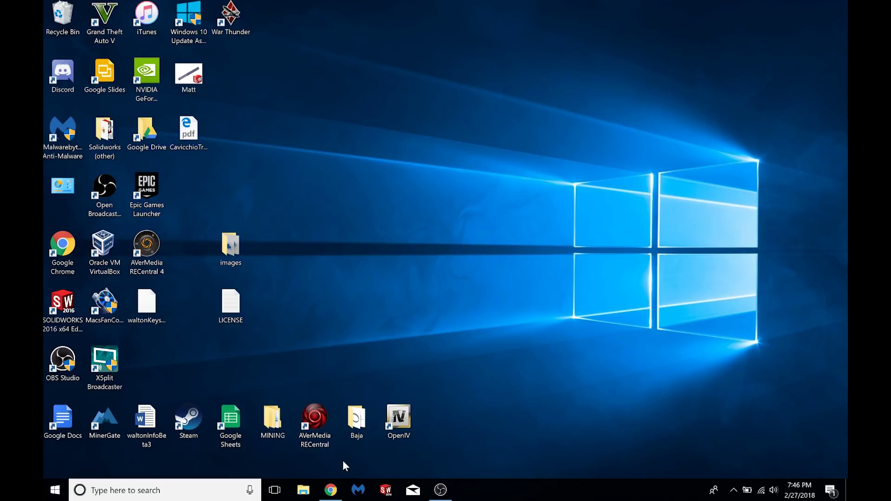
{"action": "left_click", "coordinate": [335, 491]}
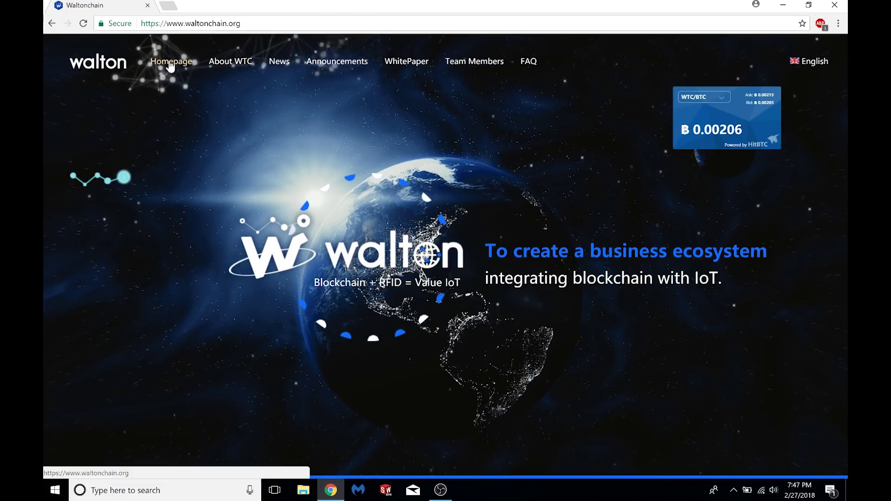
{"action": "left_click", "coordinate": [337, 67]}
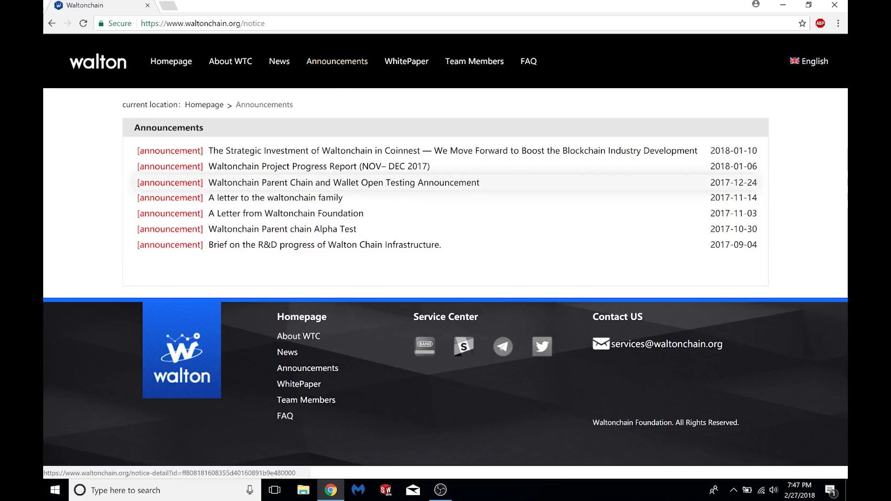
{"action": "left_click", "coordinate": [234, 184]}
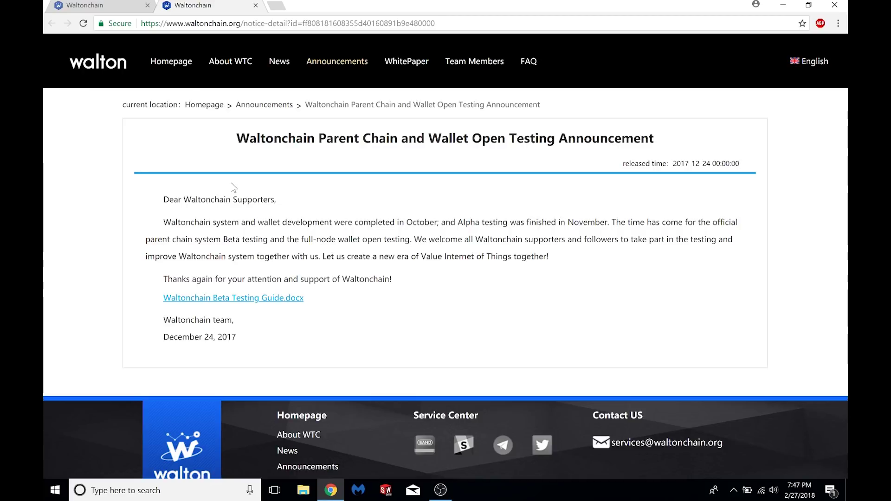
{"action": "left_click", "coordinate": [204, 304]}
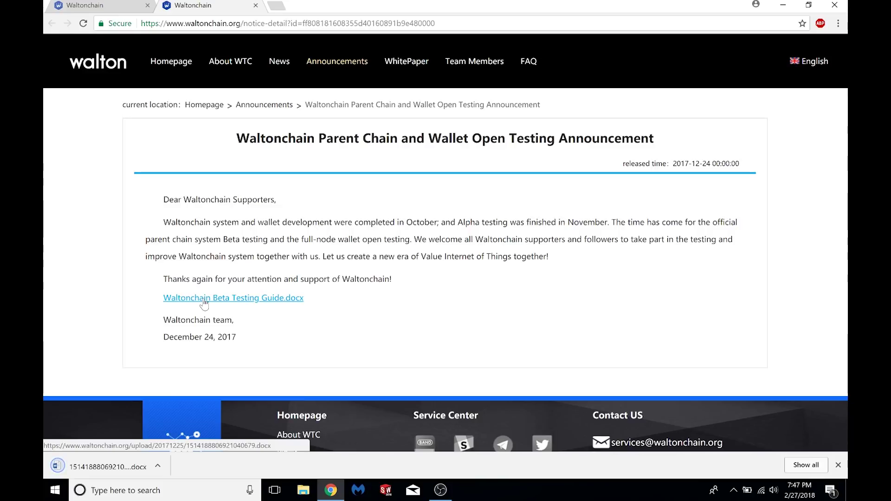
{"action": "left_click", "coordinate": [69, 466]}
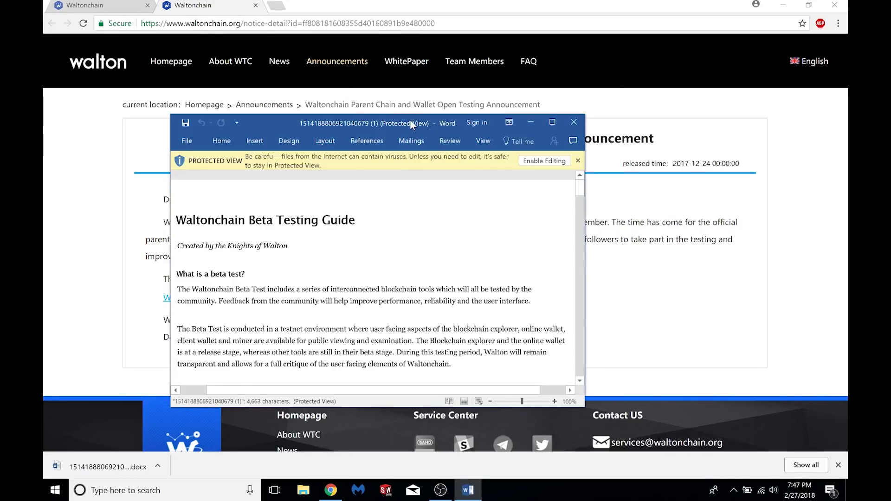
- Maximise the guide, scroll to the desktop wallet steps and follow the github.com/Waltonchain link
{"action": "left_click_drag", "start_coordinate": [408, 122], "coordinate": [459, 1]}
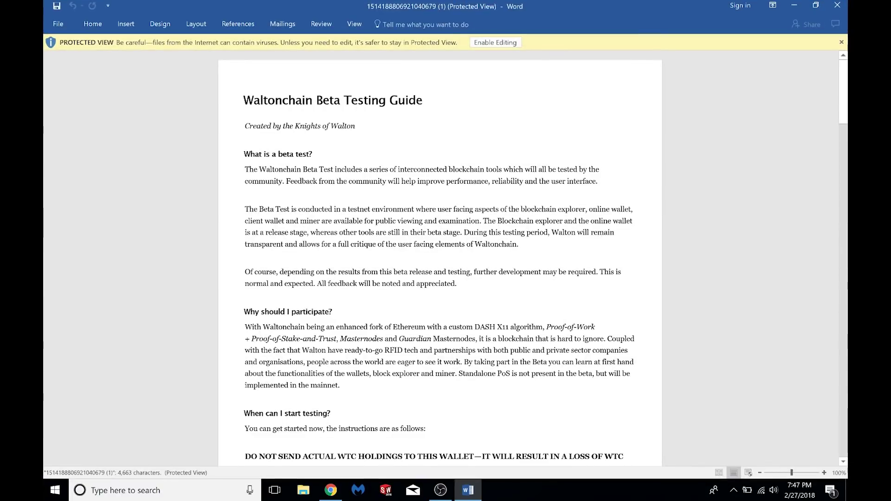
{"action": "scroll", "coordinate": [440, 260], "scroll_direction": "down", "scroll_amount": 4}
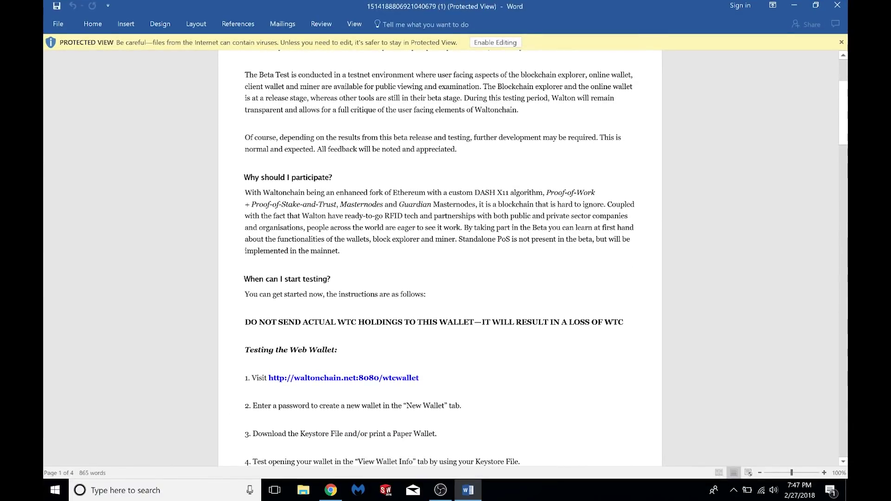
{"action": "scroll", "coordinate": [439, 258], "scroll_direction": "down", "scroll_amount": 3}
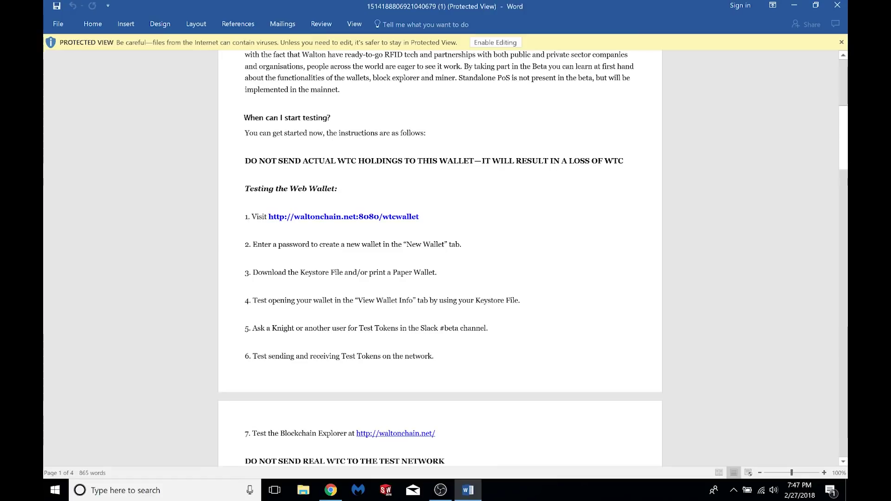
{"action": "left_click_drag", "start_coordinate": [251, 216], "coordinate": [419, 217]}
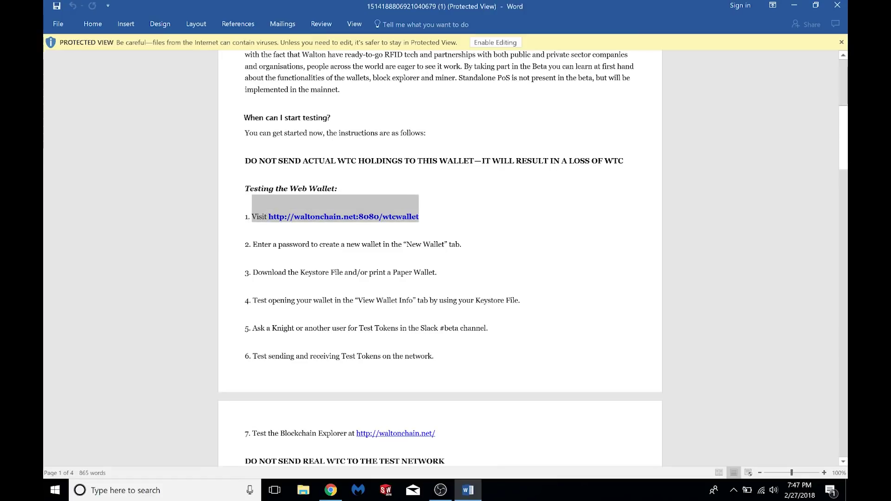
{"action": "left_click", "coordinate": [419, 217]}
{"action": "scroll", "coordinate": [439, 257], "scroll_direction": "down", "scroll_amount": 2}
{"action": "scroll", "coordinate": [440, 257], "scroll_direction": "down", "scroll_amount": 5}
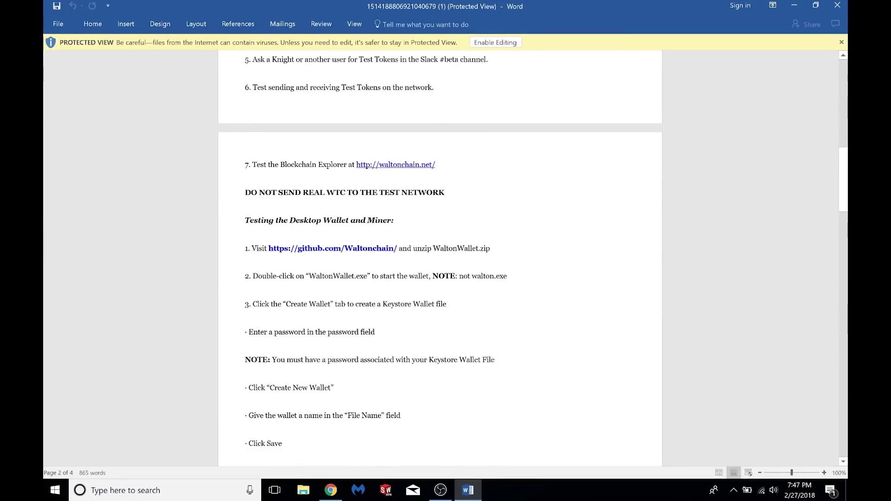
{"action": "left_click", "coordinate": [367, 253], "text": "ctrl"}
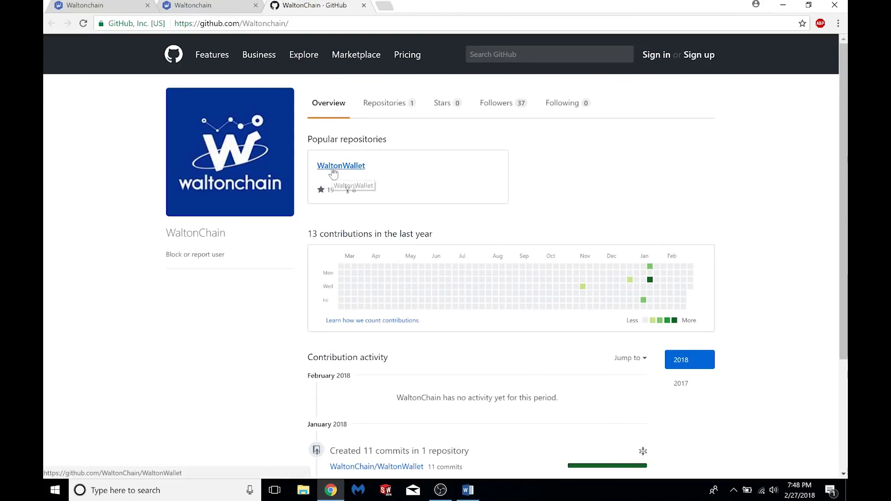
- Download WaltonWallet_v1_3_0.zip from the WaltonWallet repository's 20180114GithubPublish_v1_3_0 folder
{"action": "left_click", "coordinate": [333, 172]}
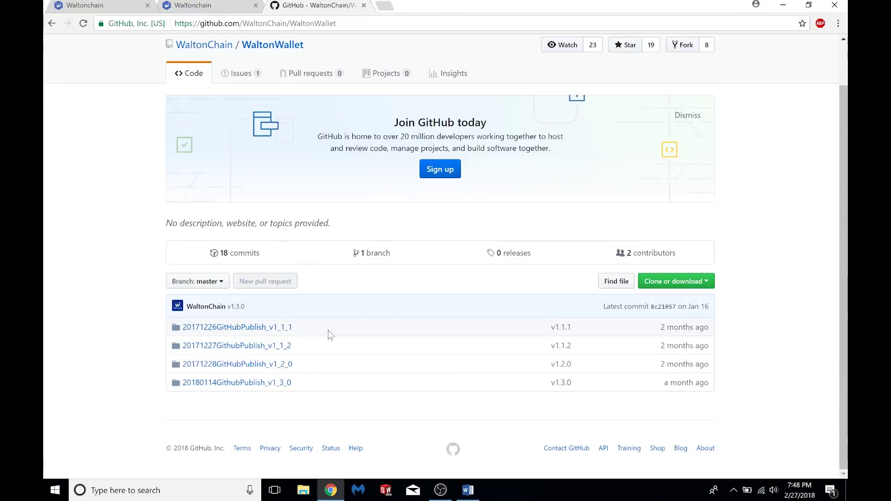
{"action": "left_click", "coordinate": [241, 385]}
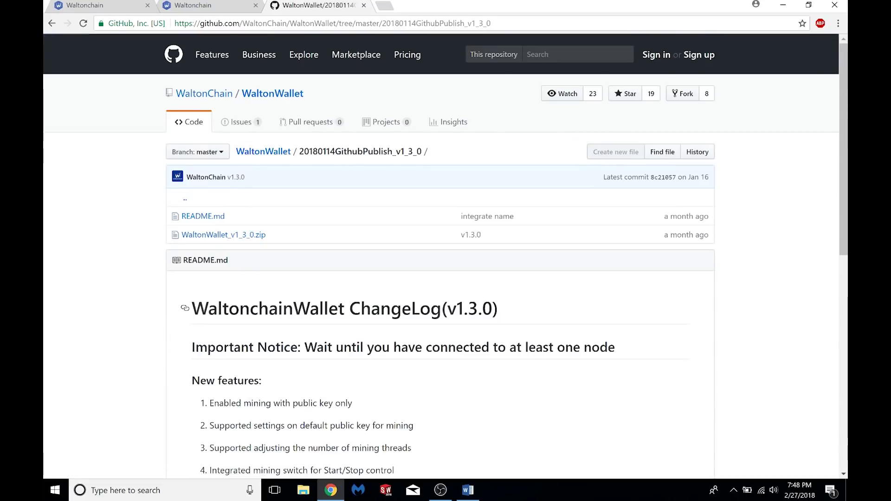
{"action": "scroll", "coordinate": [344, 297], "scroll_direction": "down", "scroll_amount": 1}
{"action": "left_click", "coordinate": [240, 179]}
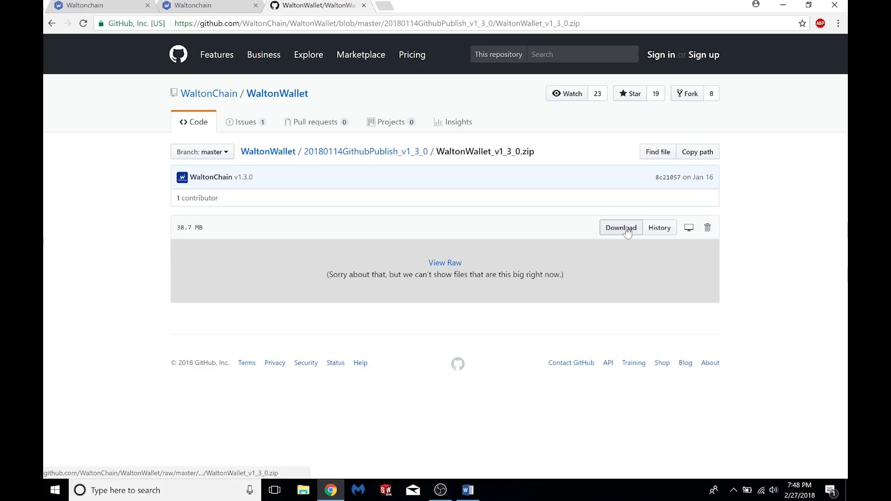
{"action": "left_click", "coordinate": [617, 234]}
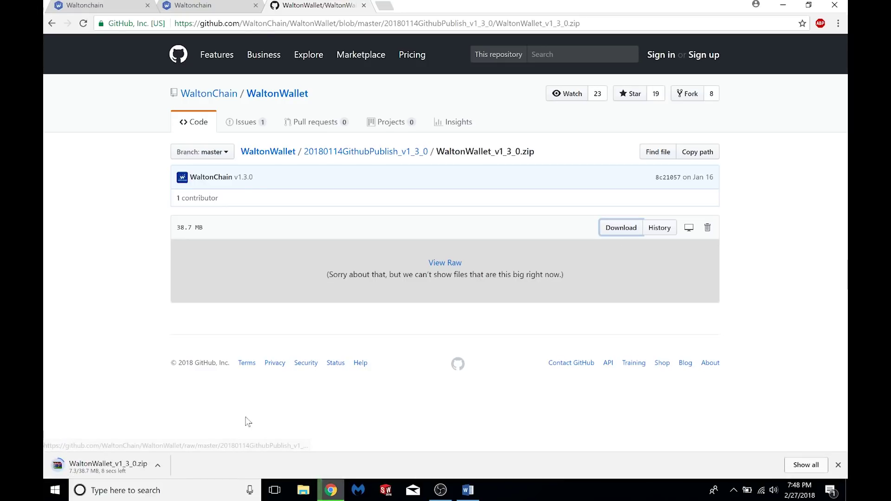
{"action": "left_click", "coordinate": [158, 466]}
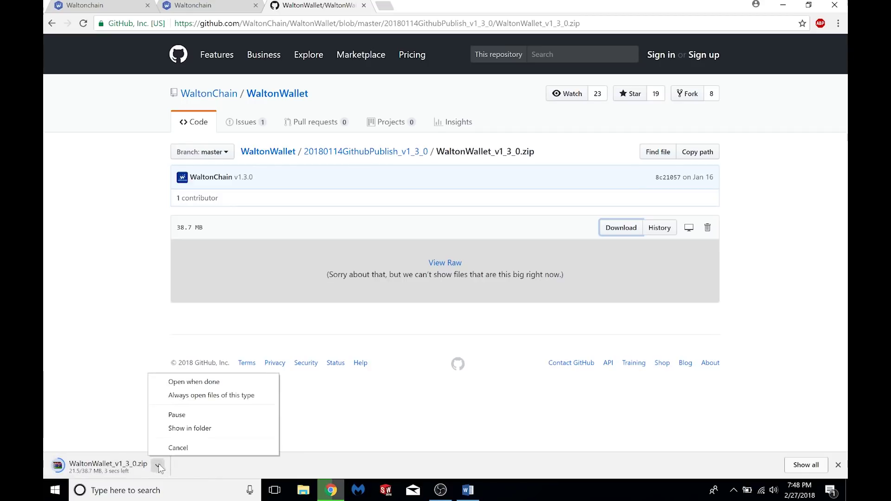
- Open the zip when done and extract its WaltonWallet folder into Downloads\WaltonWallet_v1_3_0
{"action": "left_click", "coordinate": [193, 383]}
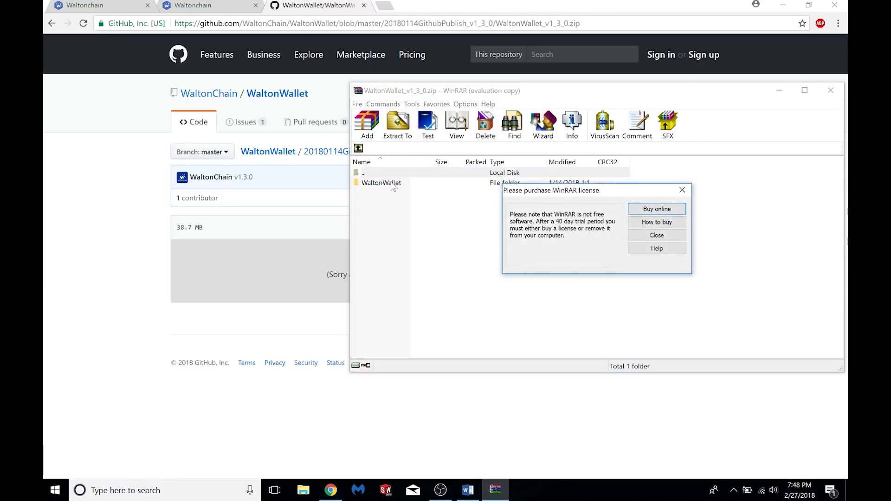
{"action": "left_click", "coordinate": [657, 235]}
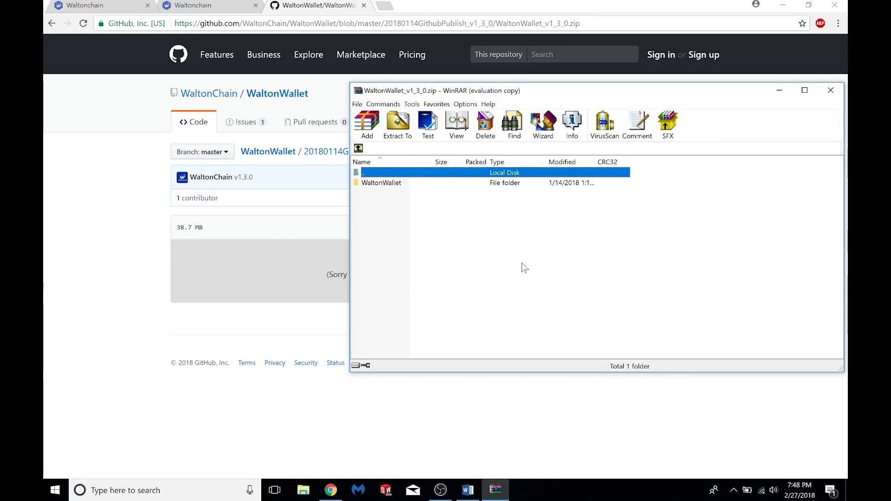
{"action": "left_click", "coordinate": [392, 183]}
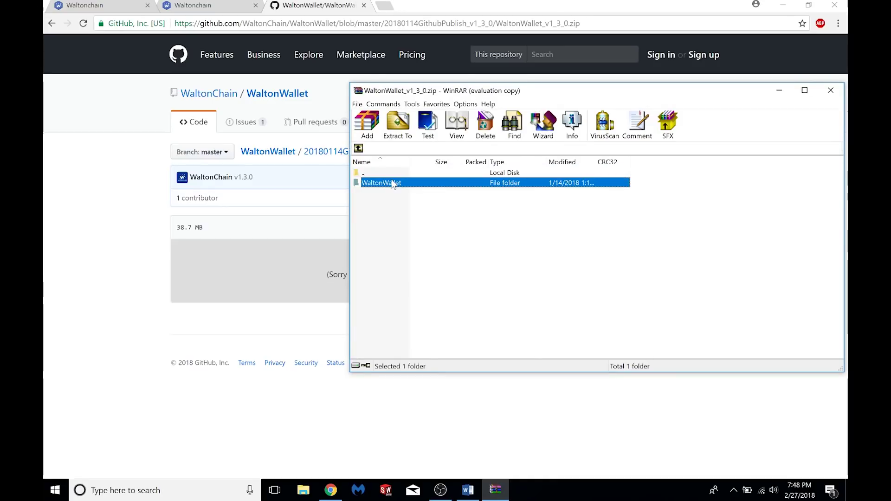
{"action": "left_click", "coordinate": [402, 131]}
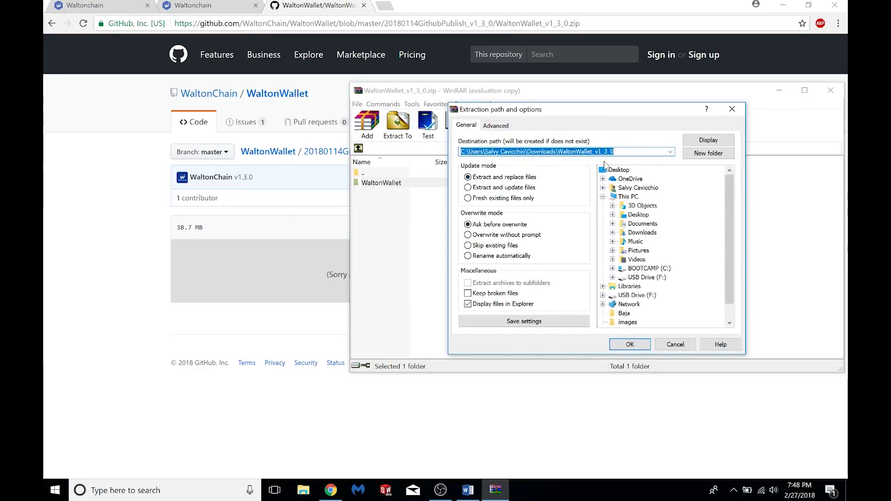
{"action": "left_click", "coordinate": [636, 346]}
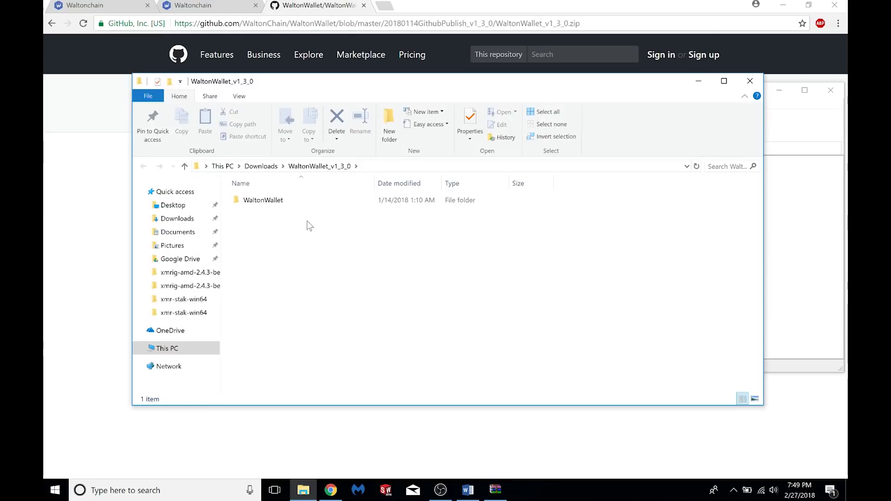
- Open the extracted WaltonWallet folder, browse its 66 files and launch the WaltonWallet application
{"action": "double_click", "coordinate": [257, 205]}
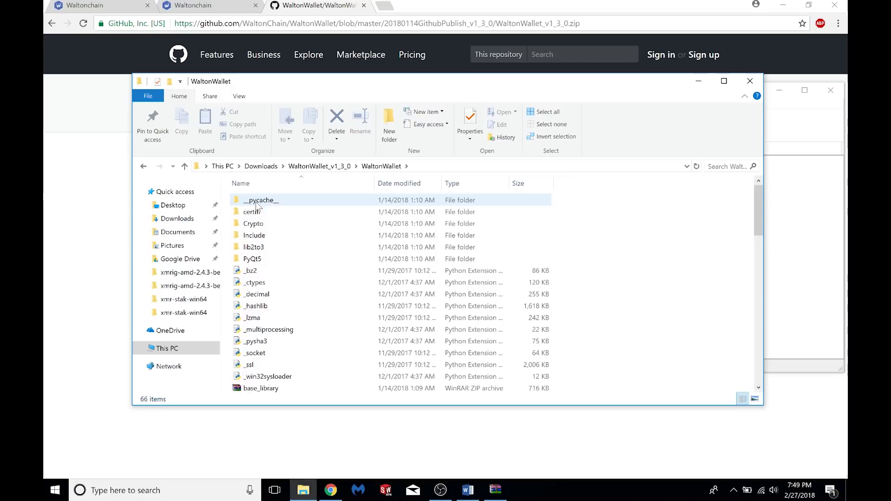
{"action": "scroll", "coordinate": [284, 207], "scroll_direction": "down", "scroll_amount": 15}
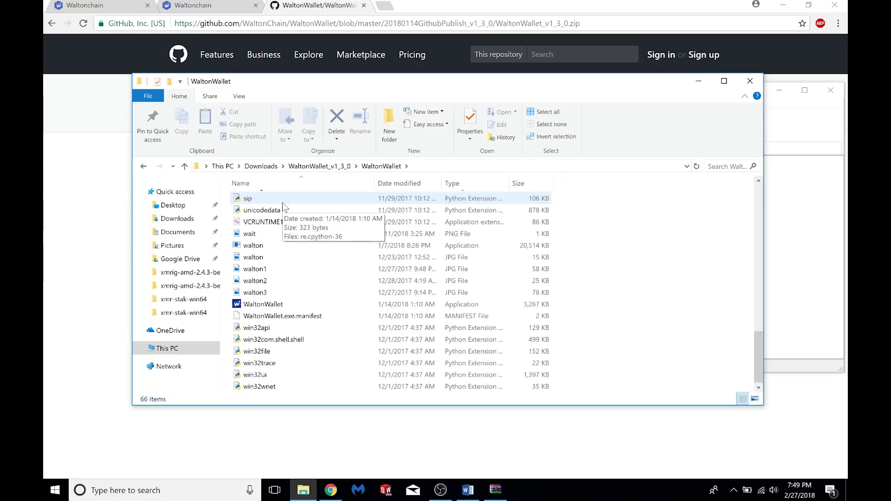
{"action": "scroll", "coordinate": [284, 207], "scroll_direction": "up", "scroll_amount": 15}
{"action": "scroll", "coordinate": [284, 207], "scroll_direction": "down", "scroll_amount": 7}
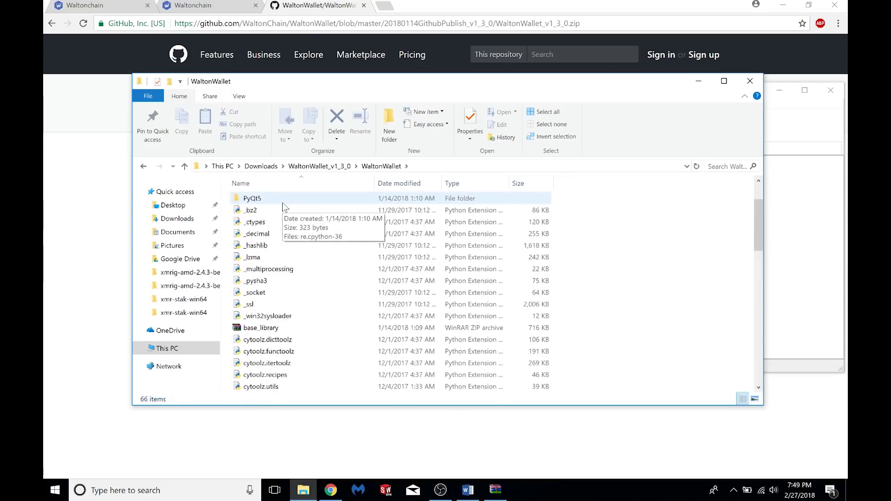
{"action": "scroll", "coordinate": [285, 207], "scroll_direction": "down", "scroll_amount": 7}
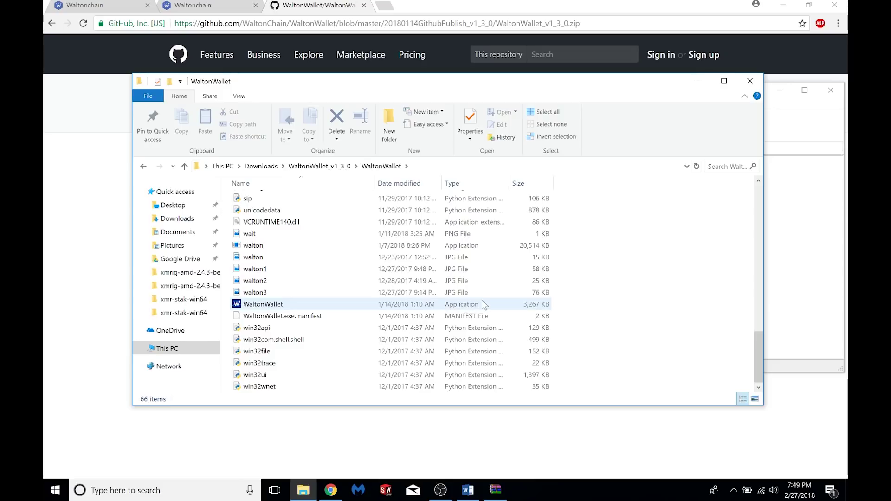
{"action": "left_click", "coordinate": [331, 306]}
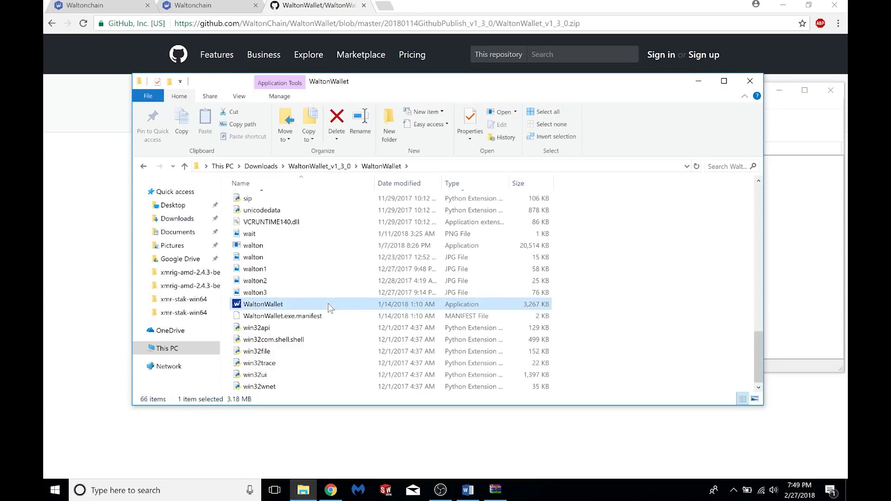
{"action": "double_click", "coordinate": [329, 308]}
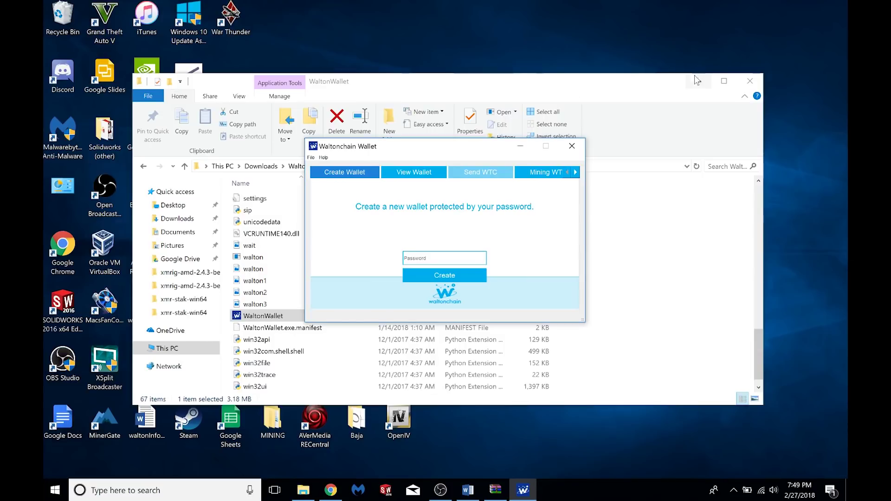
- Bring the wallet window into view, enter a wallet password and create the wallet
{"action": "left_click", "coordinate": [697, 82]}
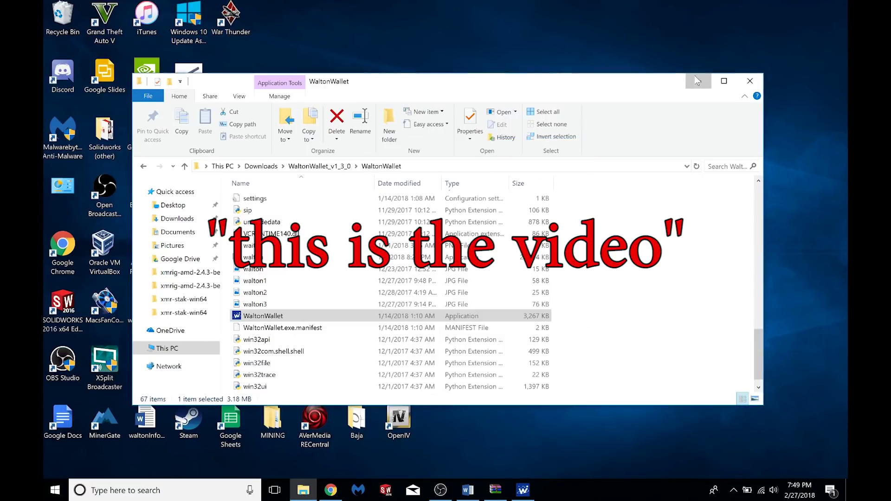
{"action": "left_click_drag", "start_coordinate": [436, 148], "coordinate": [458, 132]}
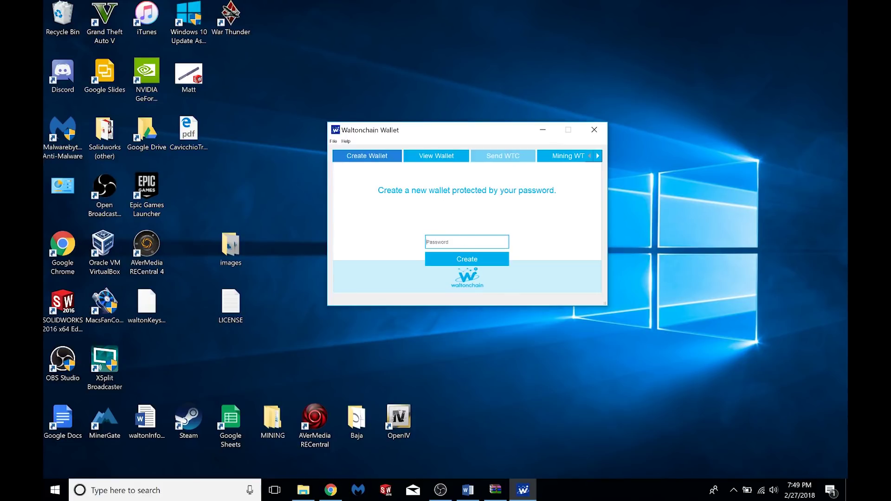
{"action": "type", "text": "••"}
{"action": "left_click", "coordinate": [445, 261]}
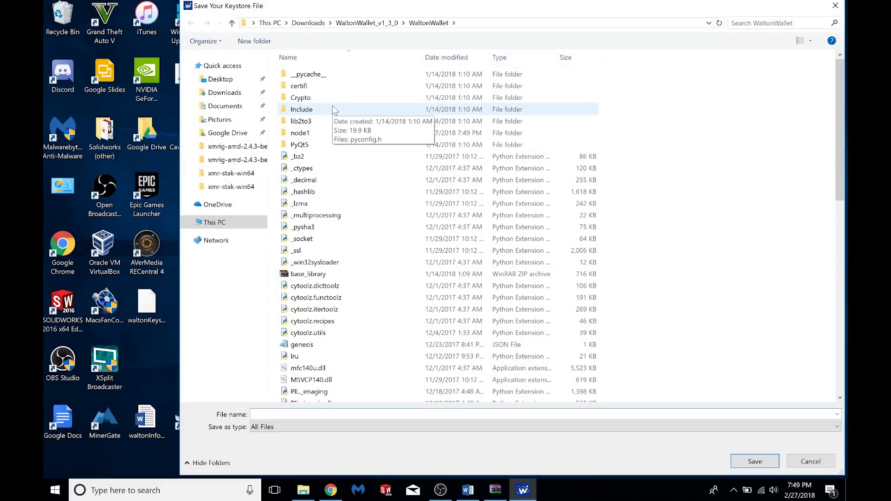
- Save the keystore file to the Desktop as keystoreForVideo, copy the new address and close the details
{"action": "left_click", "coordinate": [234, 80]}
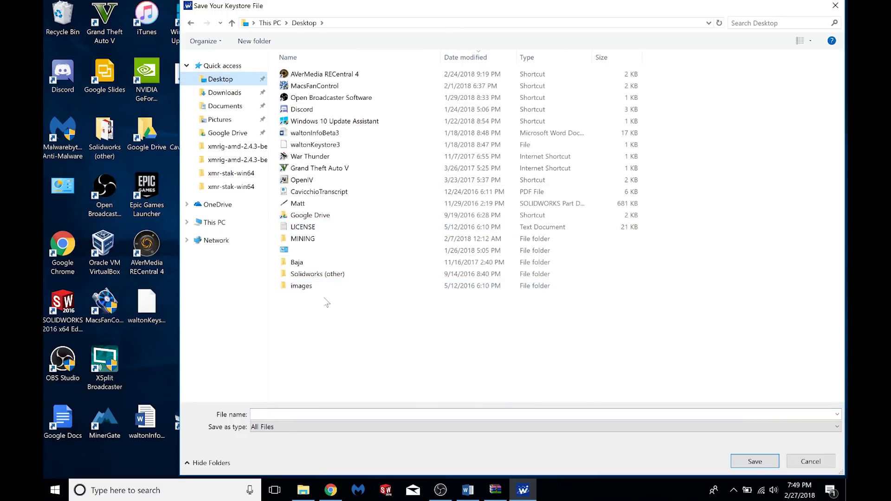
{"action": "left_click", "coordinate": [252, 414]}
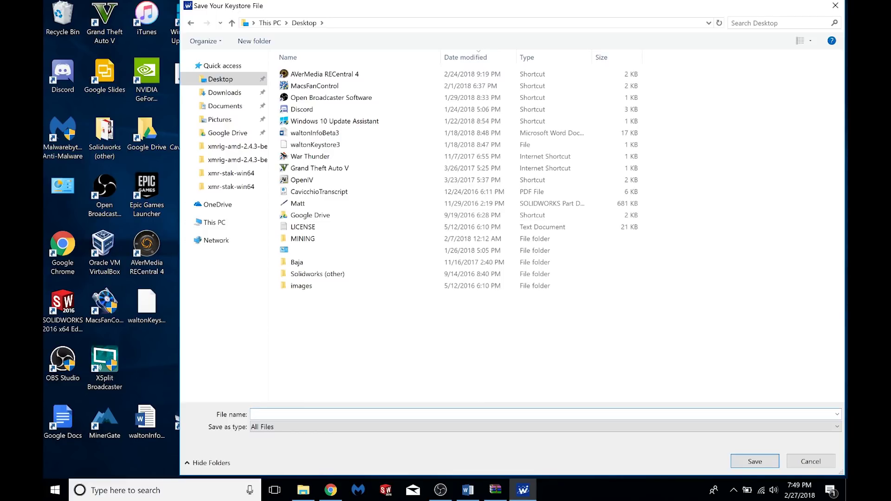
{"action": "type", "text": "keystoreForVied"}
{"action": "key", "text": "BackSpace"}
{"action": "key", "text": "BackSpace"}
{"action": "type", "text": "deo"}
{"action": "left_click", "coordinate": [759, 461]}
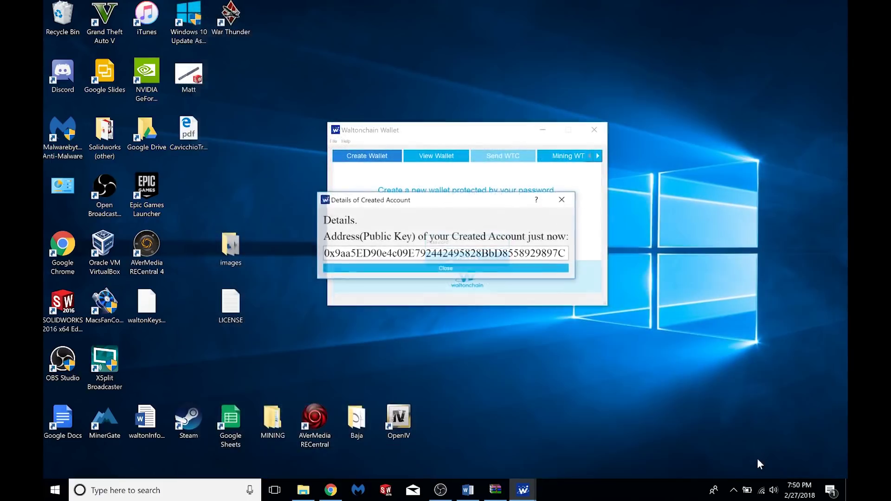
{"action": "left_click_drag", "start_coordinate": [323, 253], "coordinate": [568, 253]}
{"action": "key", "text": "ctrl+c"}
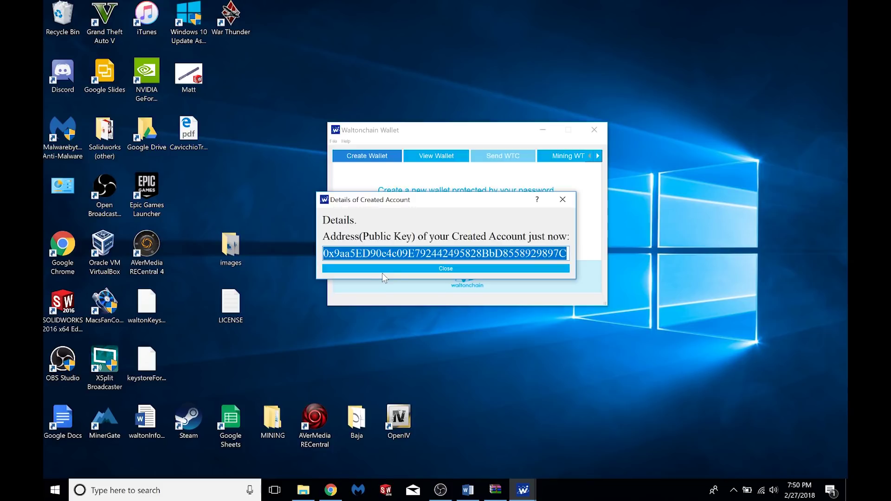
{"action": "left_click", "coordinate": [421, 268]}
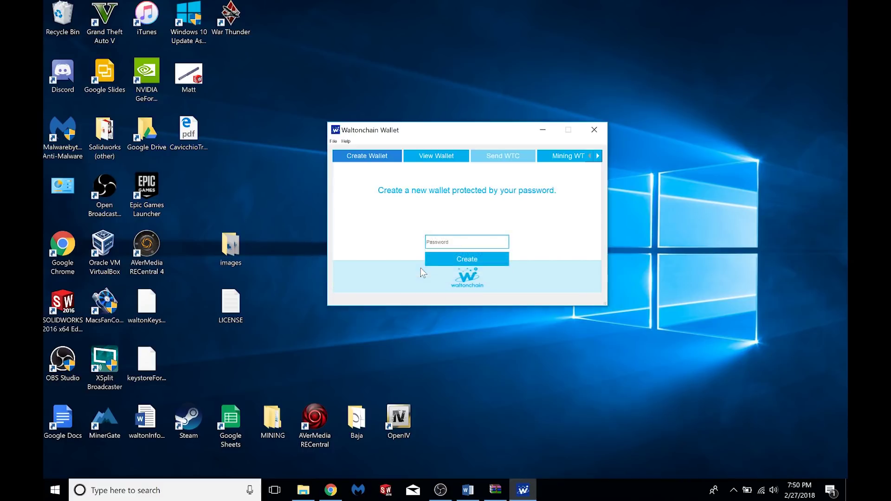
- In View Wallet, load the keystoreForVideo keystore file from the Desktop
{"action": "left_click", "coordinate": [445, 161]}
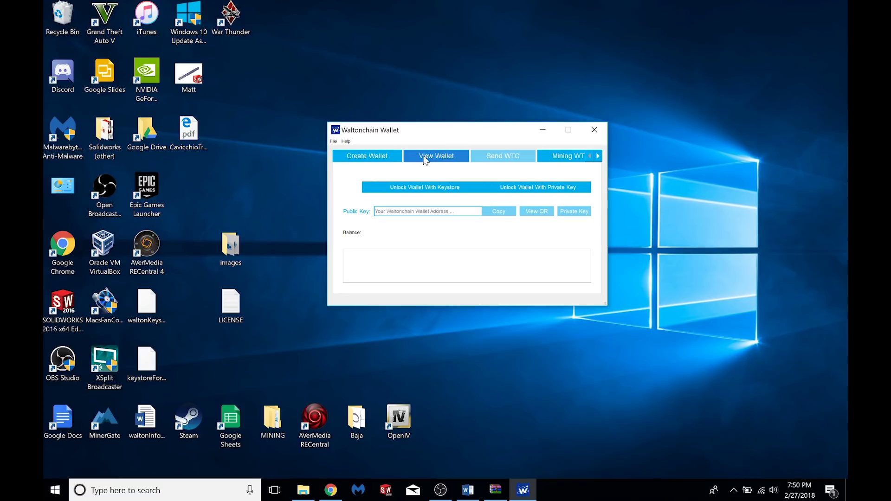
{"action": "left_click", "coordinate": [397, 190]}
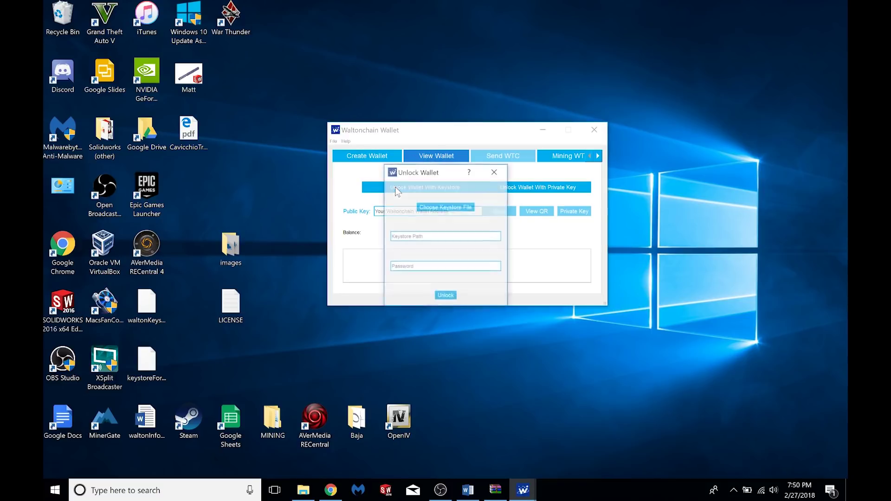
{"action": "left_click", "coordinate": [447, 208]}
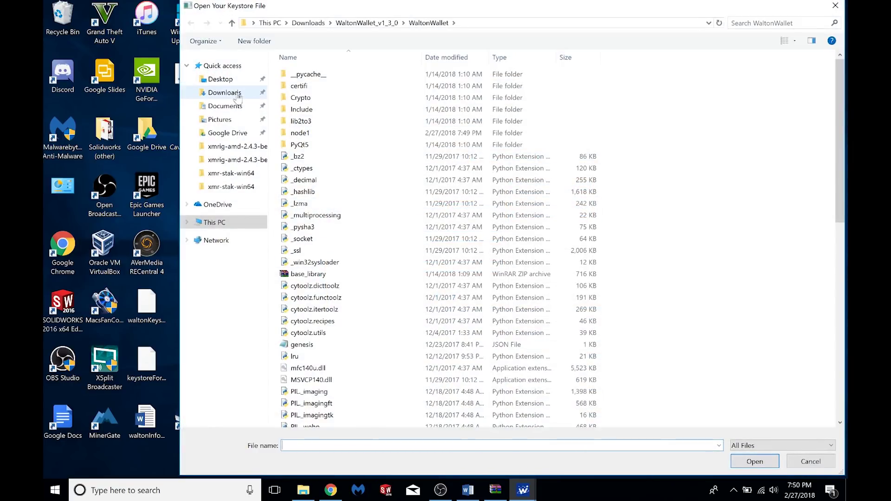
{"action": "left_click", "coordinate": [221, 79]}
{"action": "left_click", "coordinate": [316, 73]}
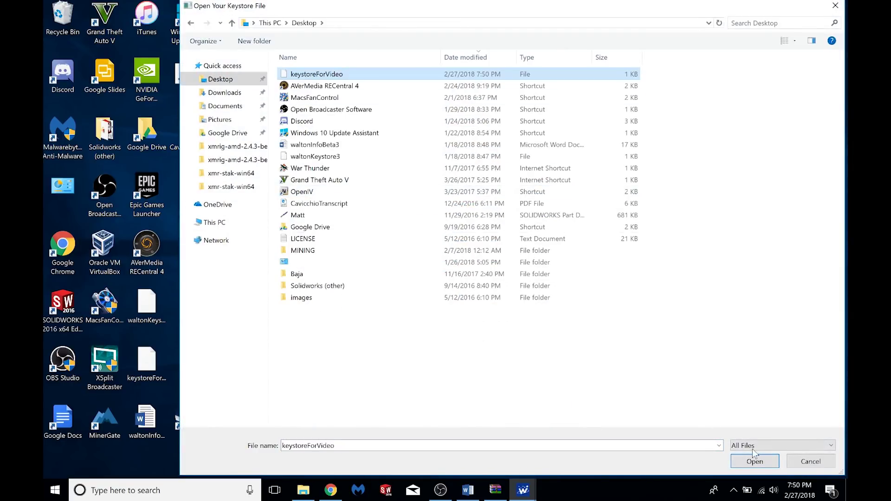
{"action": "left_click", "coordinate": [754, 461]}
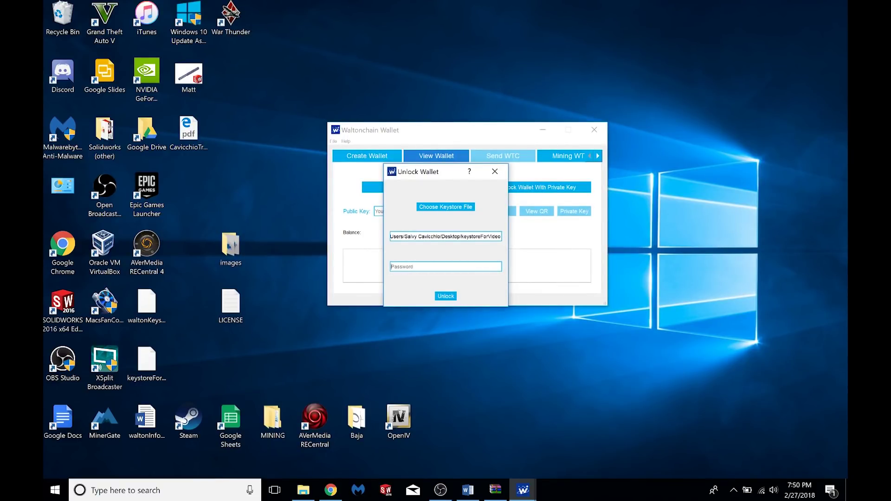
- Unlock the wallet with its password and check its public key and 0.0 WTC balance
{"action": "type", "text": "********"}
{"action": "left_click", "coordinate": [445, 296]}
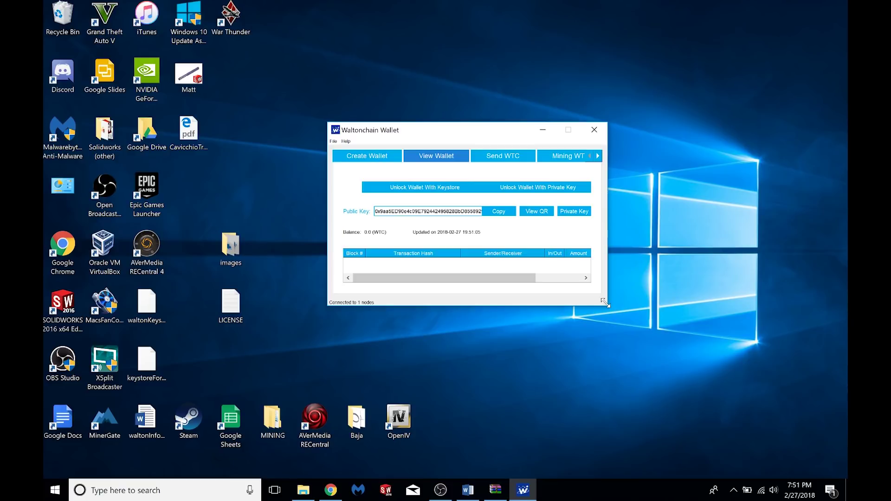
{"action": "left_click_drag", "start_coordinate": [375, 211], "coordinate": [475, 227]}
{"action": "left_click", "coordinate": [369, 222]}
{"action": "left_click", "coordinate": [559, 158]}
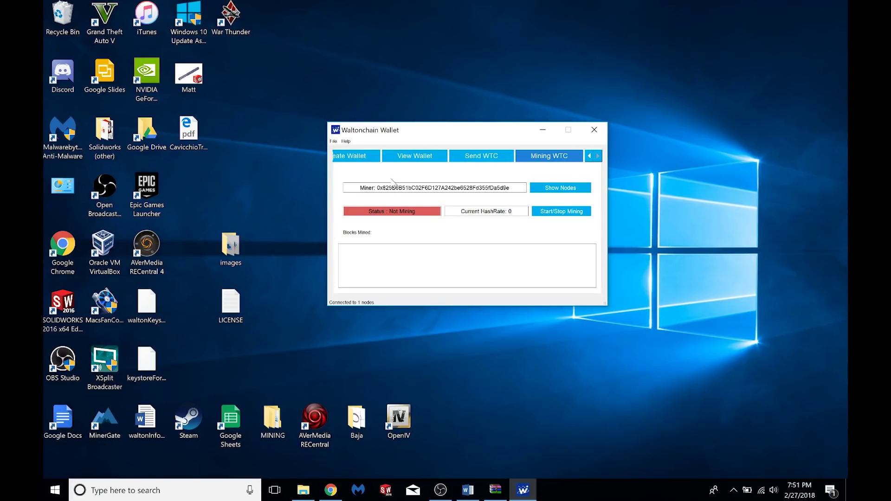
- Select the current miner address on the Mining WTC page and bring up its copy menu
{"action": "left_click_drag", "start_coordinate": [375, 187], "coordinate": [520, 199]}
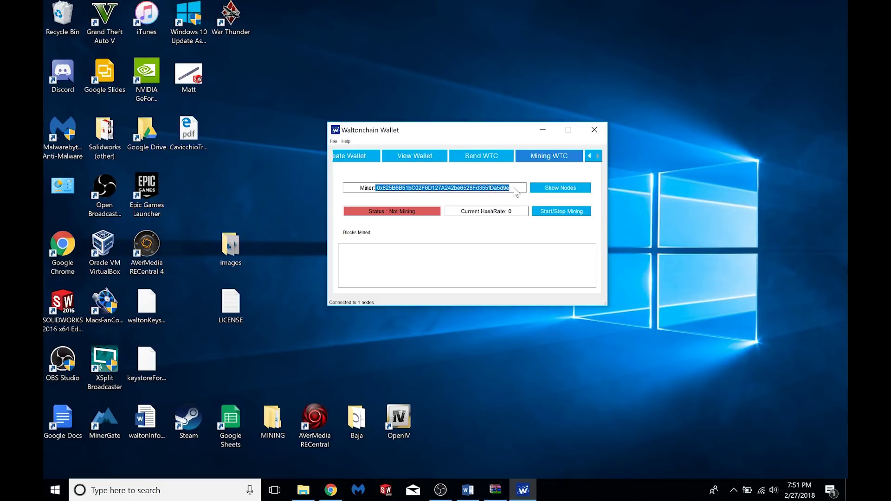
{"action": "right_click", "coordinate": [514, 187]}
- In File > Settings, replace the miner's public key with the new wallet's address
{"action": "left_click", "coordinate": [424, 158]}
{"action": "left_click", "coordinate": [533, 159]}
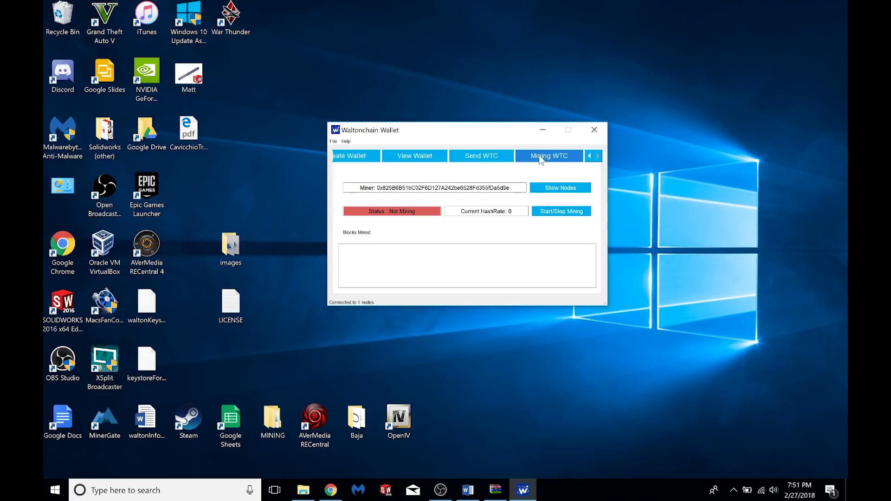
{"action": "left_click", "coordinate": [333, 142]}
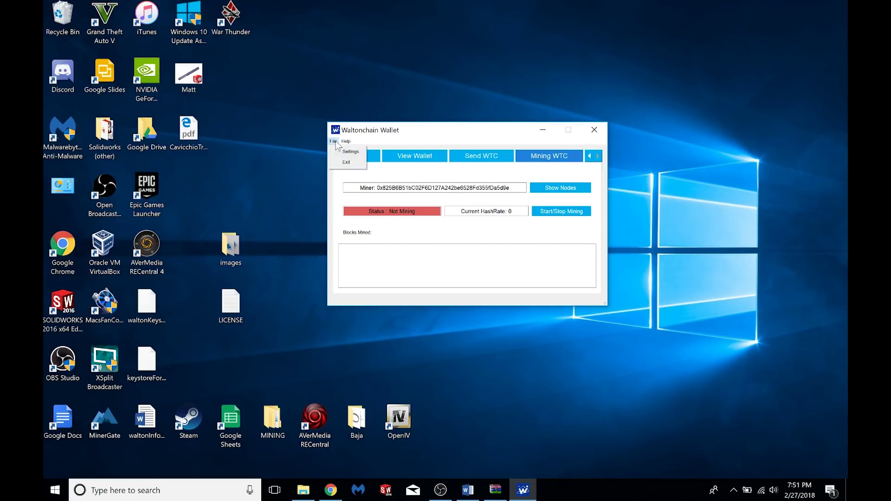
{"action": "left_click", "coordinate": [348, 152]}
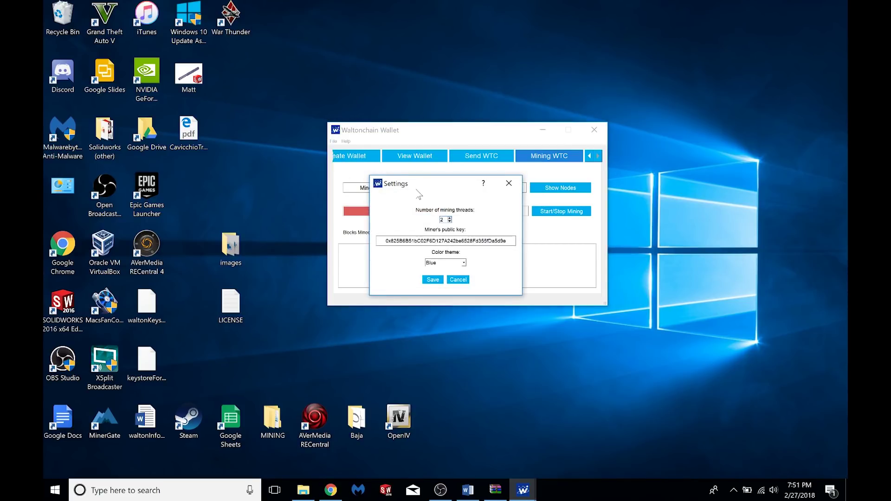
{"action": "left_click_drag", "start_coordinate": [385, 241], "coordinate": [507, 241]}
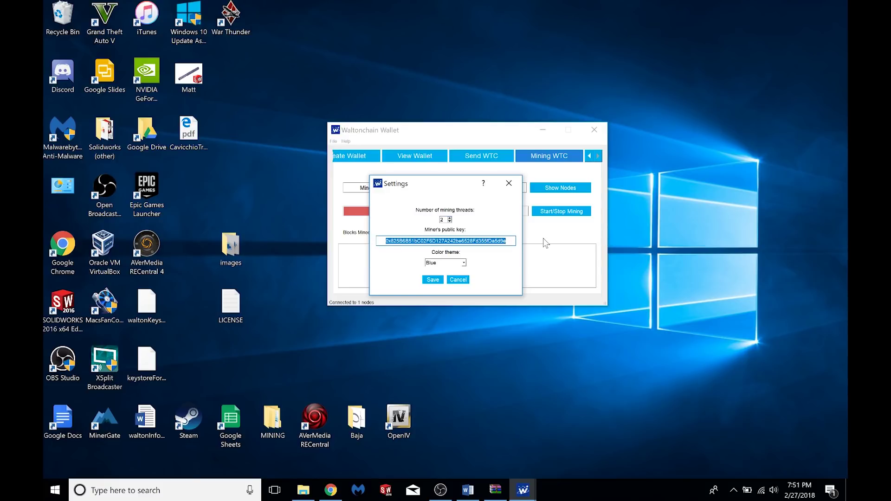
{"action": "key", "text": "ctrl+v"}
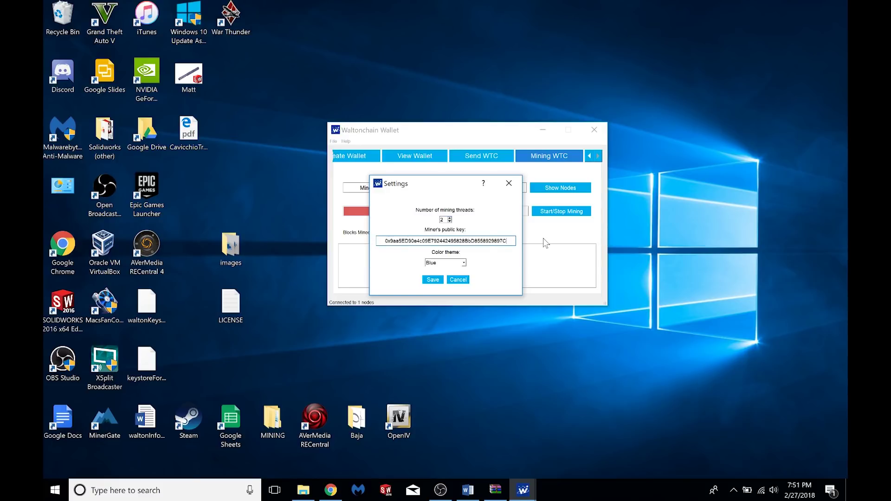
- Set mining threads to 2, try the Red theme then return to Blue, and save the settings
{"action": "left_click", "coordinate": [449, 218]}
{"action": "left_click", "coordinate": [449, 218]}
{"action": "left_click", "coordinate": [449, 218]}
{"action": "left_click", "coordinate": [449, 222]}
{"action": "left_click", "coordinate": [449, 222]}
{"action": "left_click", "coordinate": [463, 264]}
{"action": "left_click", "coordinate": [452, 276]}
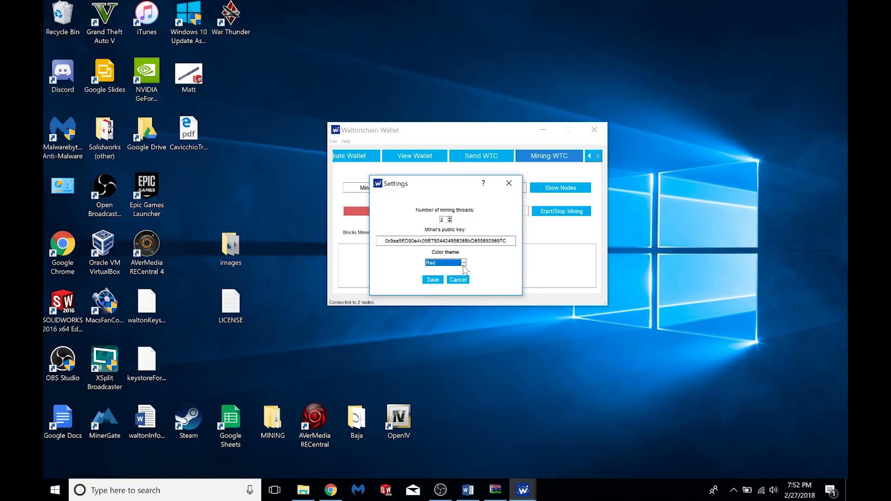
{"action": "left_click", "coordinate": [464, 263]}
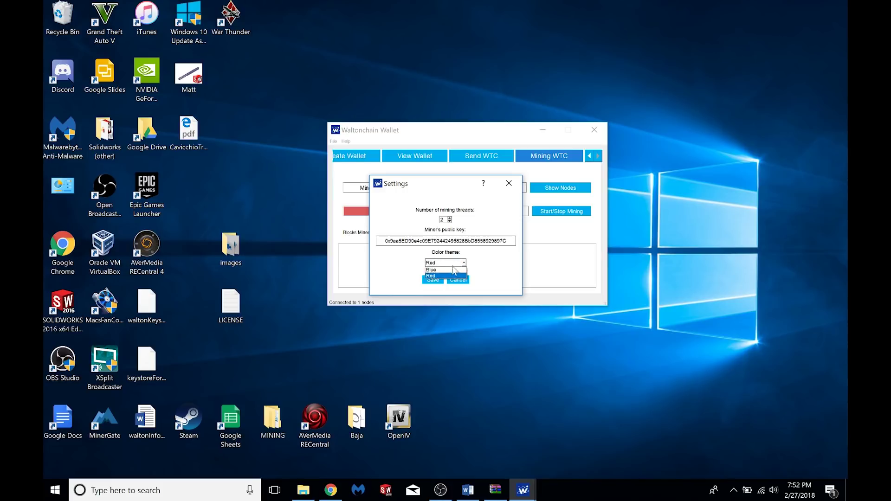
{"action": "left_click", "coordinate": [453, 270]}
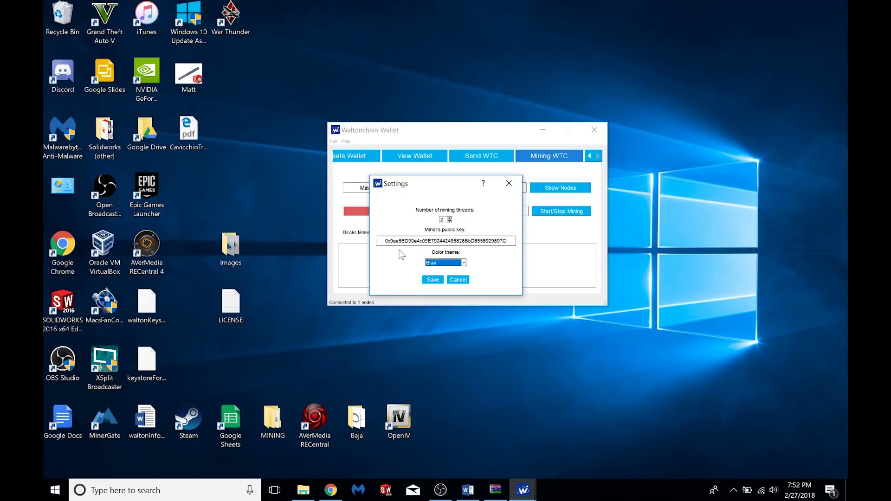
{"action": "key", "text": "shift+Tab"}
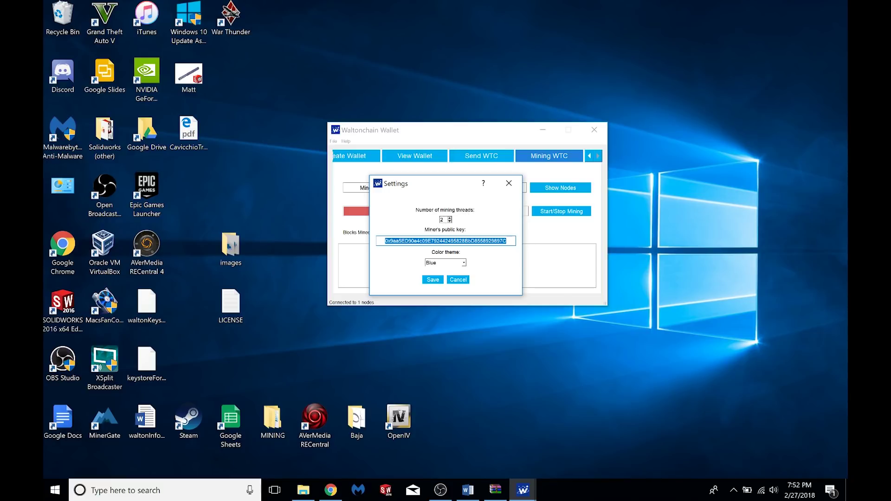
{"action": "left_click", "coordinate": [430, 281]}
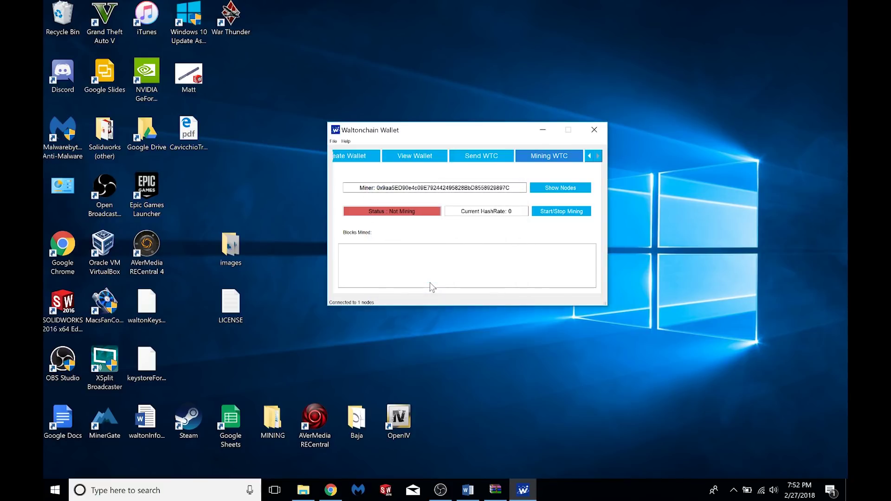
- Check the 2 connected nodes, then start mining WTC until the hash rate reads 17238
{"action": "left_click_drag", "start_coordinate": [376, 187], "coordinate": [518, 193]}
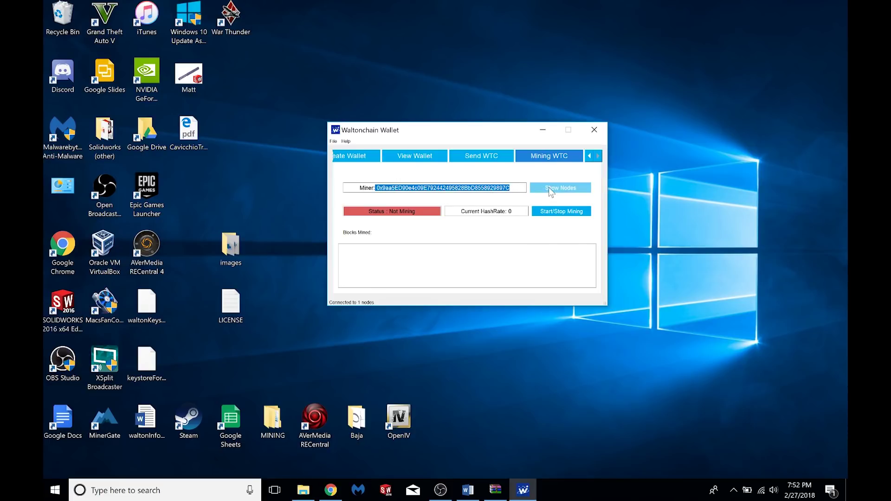
{"action": "left_click", "coordinate": [552, 192]}
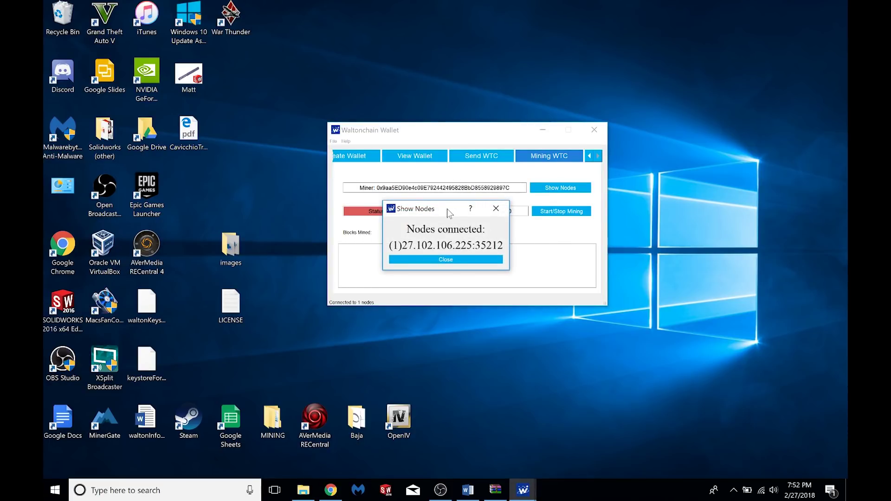
{"action": "left_click_drag", "start_coordinate": [446, 207], "coordinate": [456, 238]}
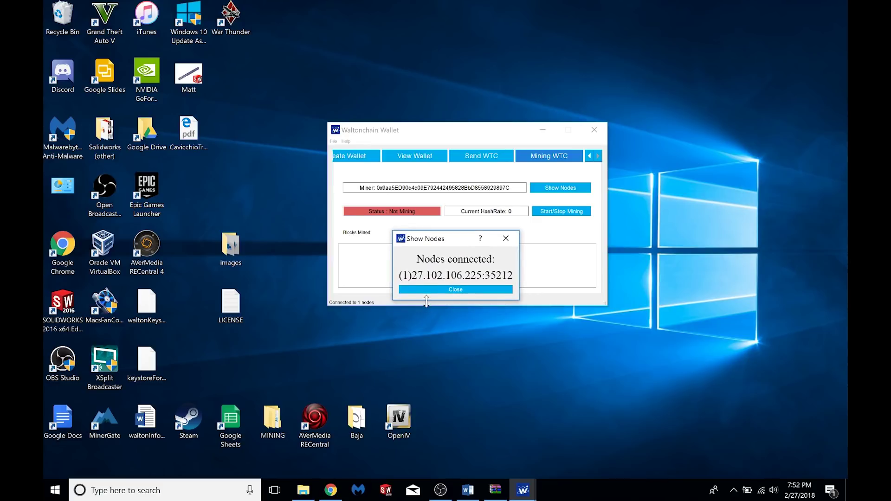
{"action": "left_click_drag", "start_coordinate": [429, 300], "coordinate": [530, 313]}
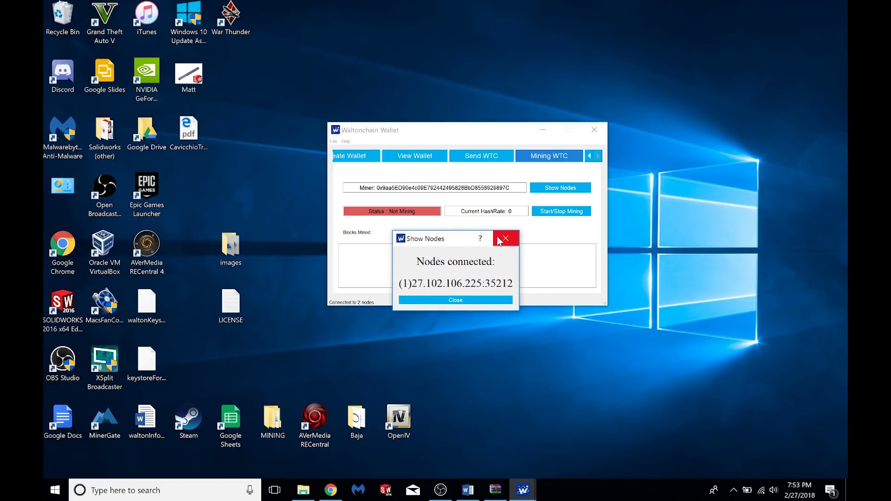
{"action": "left_click", "coordinate": [469, 300]}
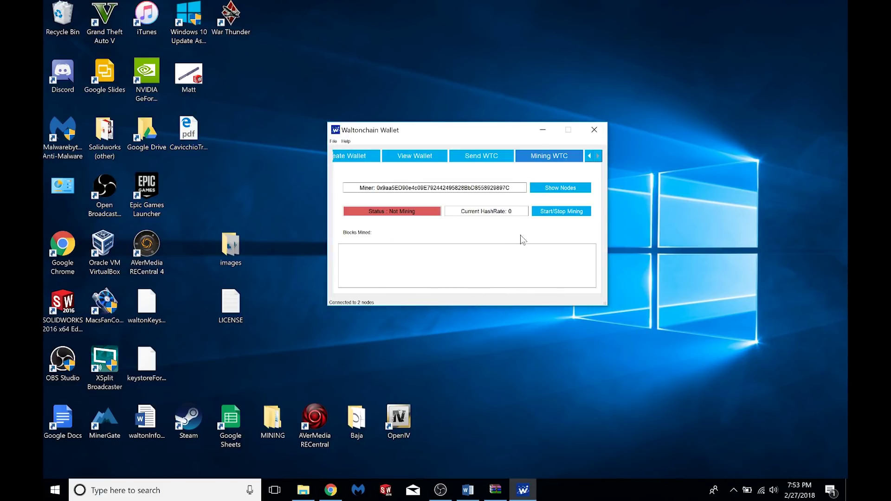
{"action": "left_click", "coordinate": [545, 217]}
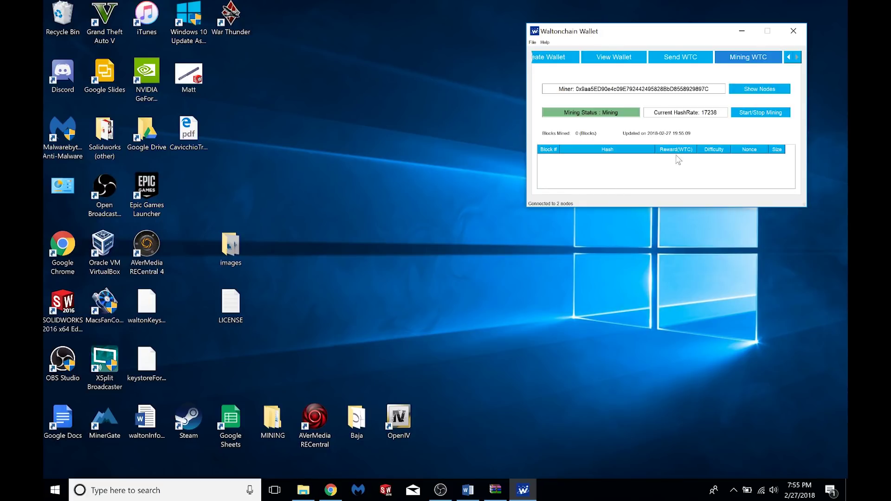
{"action": "left_click", "coordinate": [747, 112]}
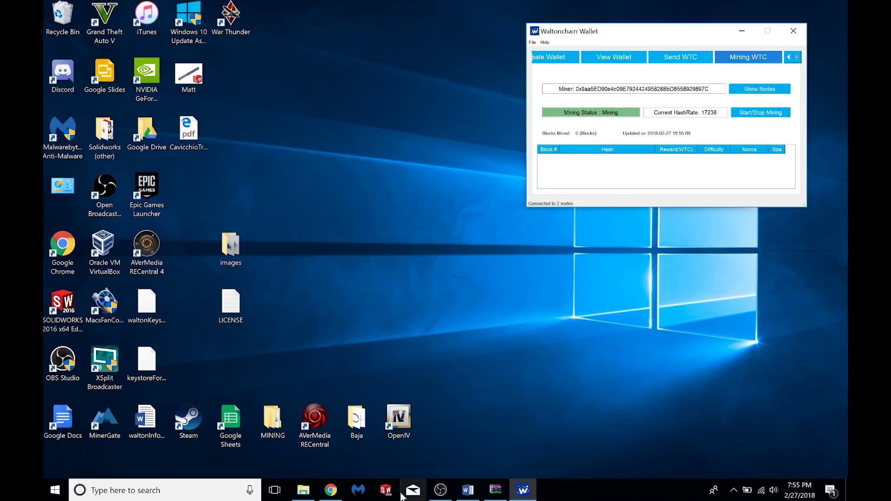
- Launch Task Manager from a Windows search for 'task' and move it to the upper left
{"action": "left_click", "coordinate": [180, 491]}
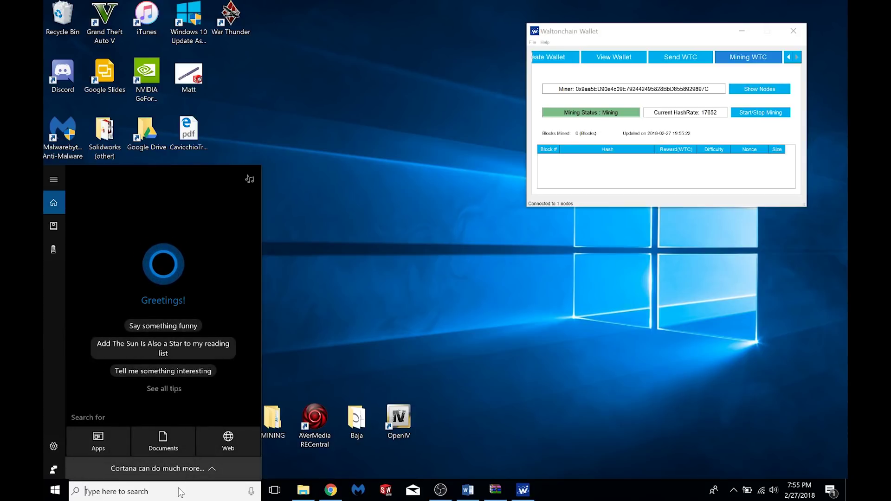
{"action": "type", "text": "task"}
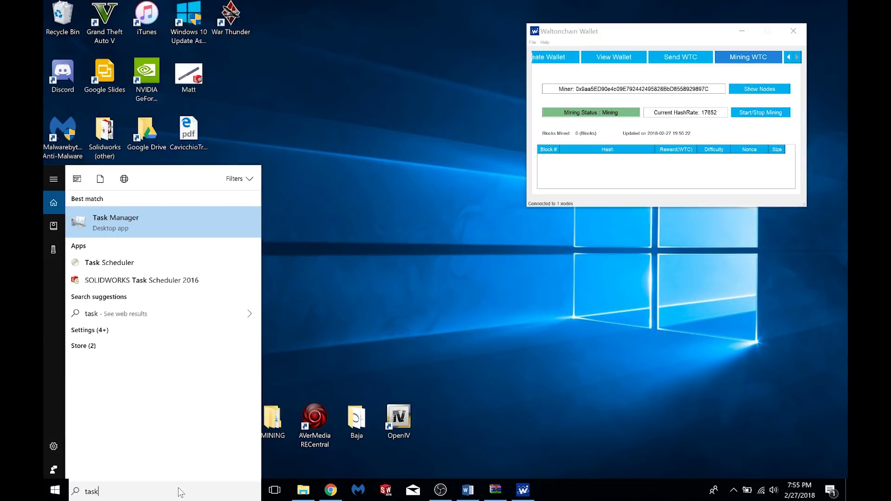
{"action": "key", "text": "Return"}
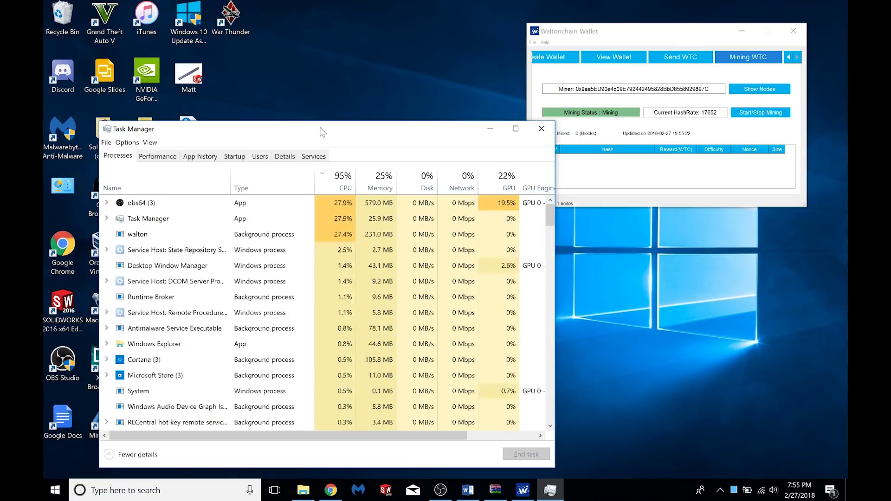
{"action": "left_click_drag", "start_coordinate": [324, 131], "coordinate": [286, 95]}
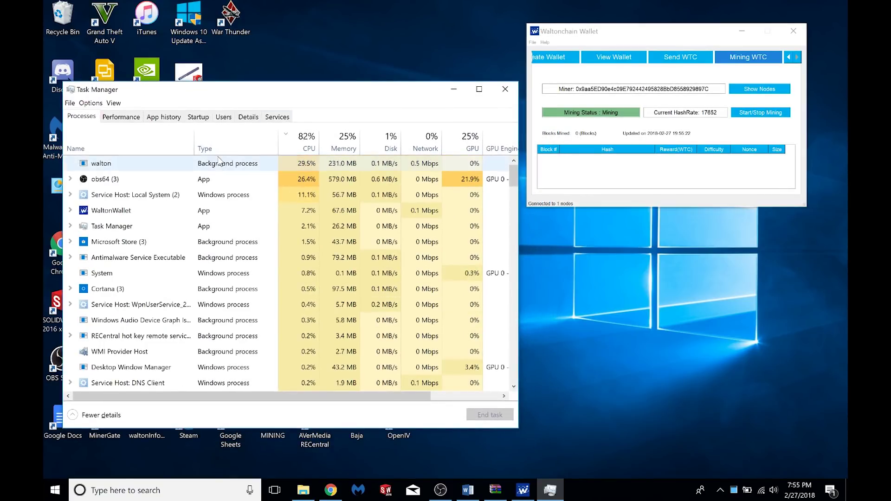
- Select the walton process, show its CPU utilisation graph, then stop wallet mining
{"action": "left_click", "coordinate": [167, 167]}
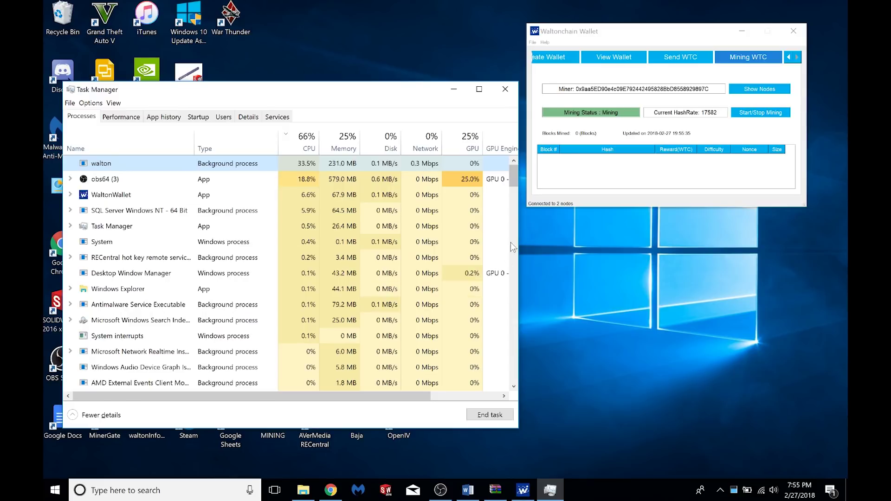
{"action": "left_click", "coordinate": [122, 116]}
{"action": "left_click", "coordinate": [95, 157]}
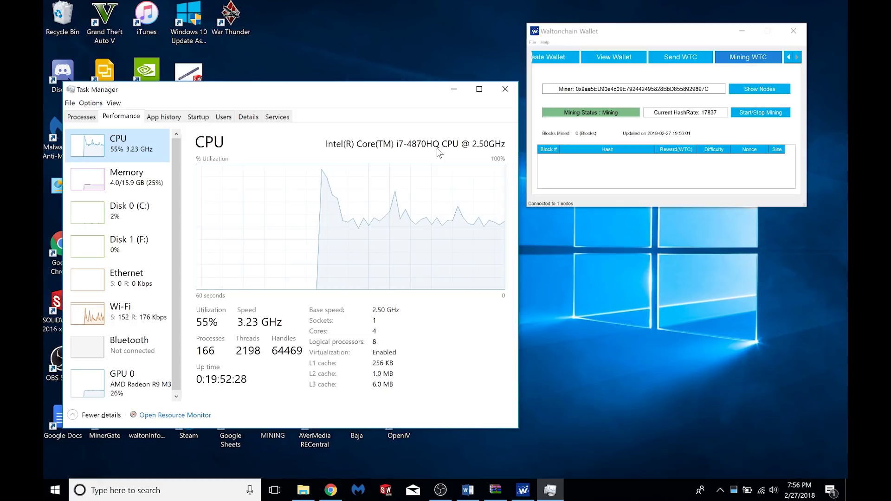
{"action": "left_click", "coordinate": [764, 112]}
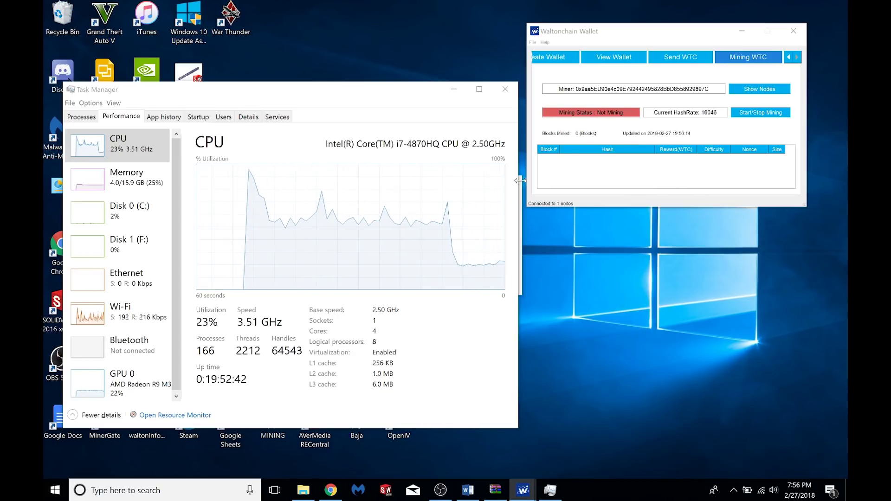
{"action": "left_click_drag", "start_coordinate": [519, 199], "coordinate": [671, 245]}
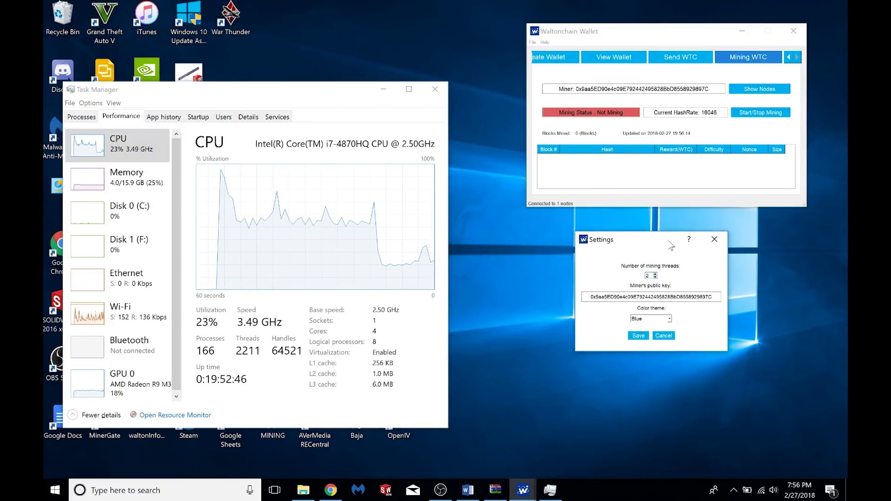
- Raise the number of mining threads, save the settings, and restart mining
{"action": "left_click", "coordinate": [655, 275]}
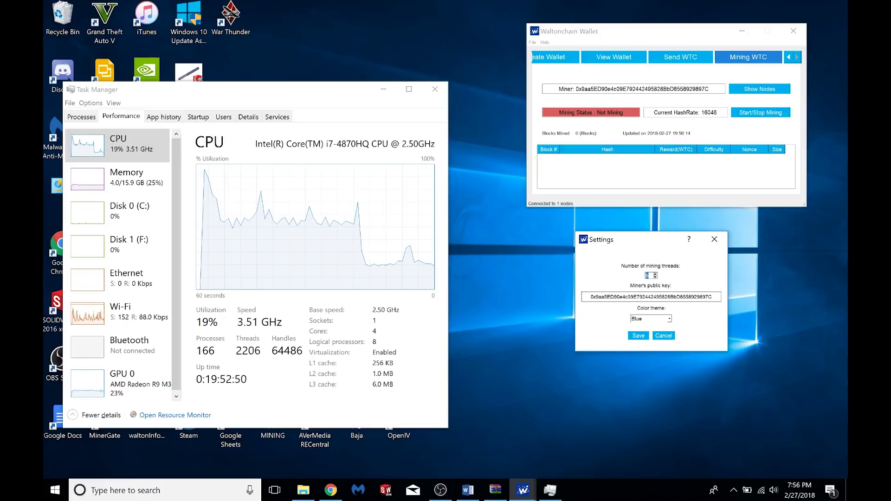
{"action": "left_click", "coordinate": [638, 336]}
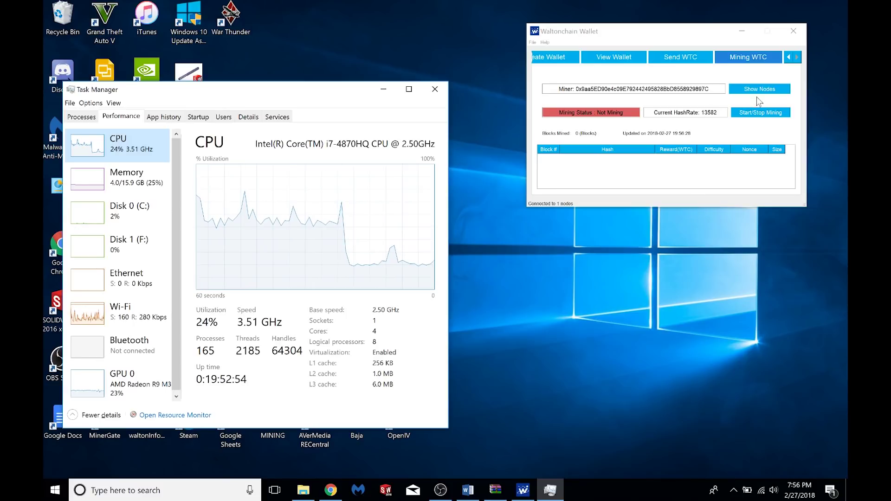
{"action": "left_click", "coordinate": [752, 111]}
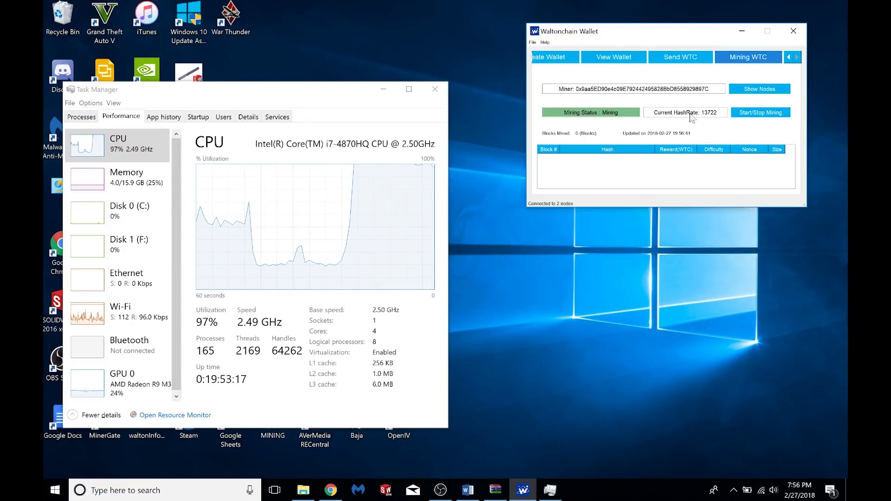
- Check the process list and CPU graph in Task Manager, now at 100% utilisation
{"action": "left_click", "coordinate": [88, 119]}
{"action": "left_click", "coordinate": [89, 118]}
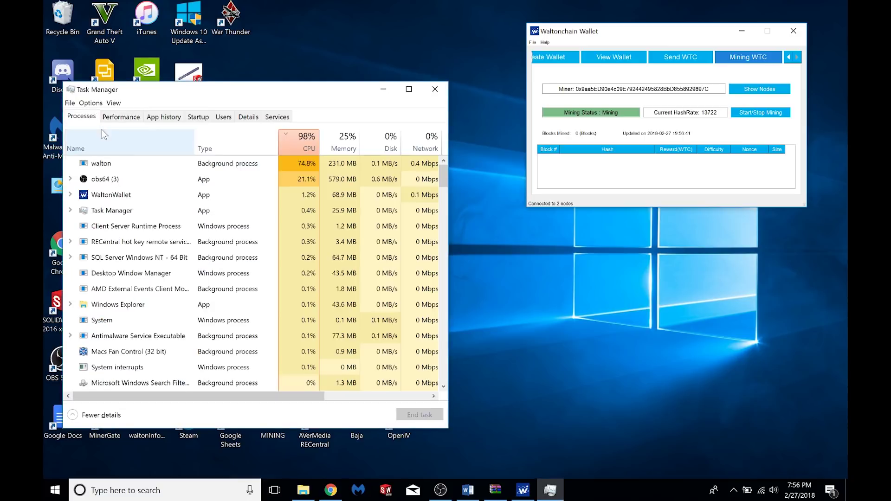
{"action": "left_click", "coordinate": [128, 181]}
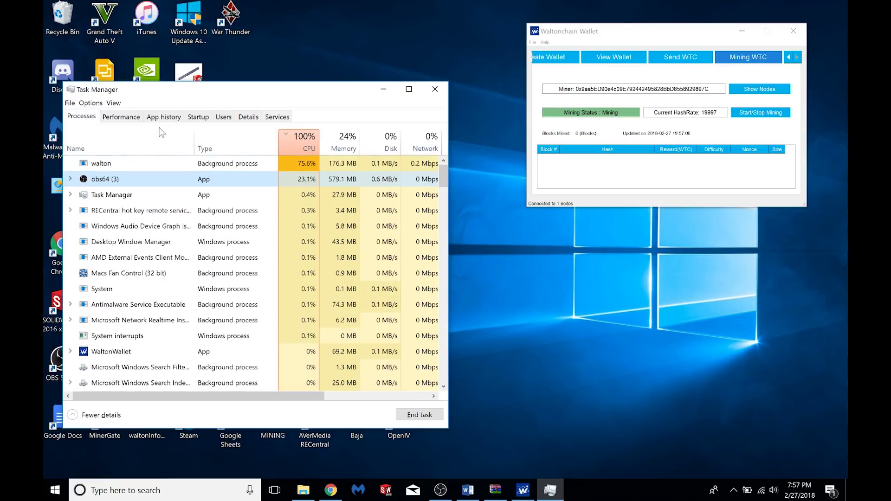
{"action": "left_click", "coordinate": [122, 117]}
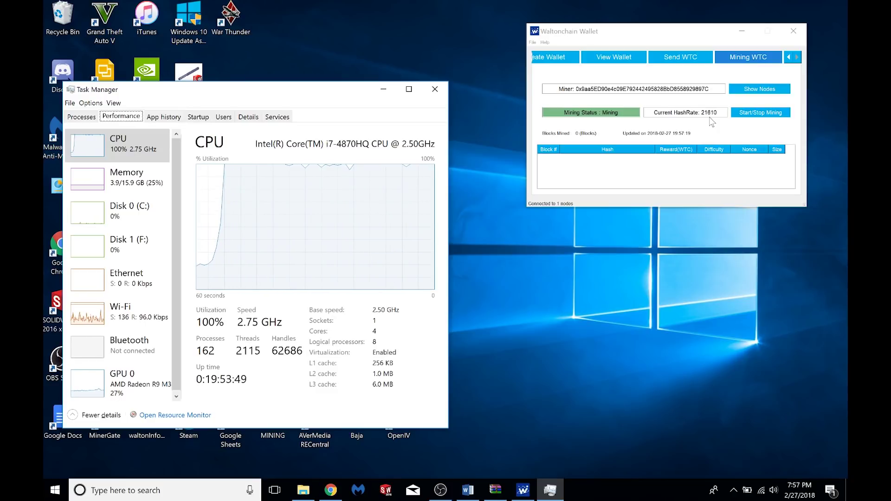
{"action": "left_click", "coordinate": [711, 121]}
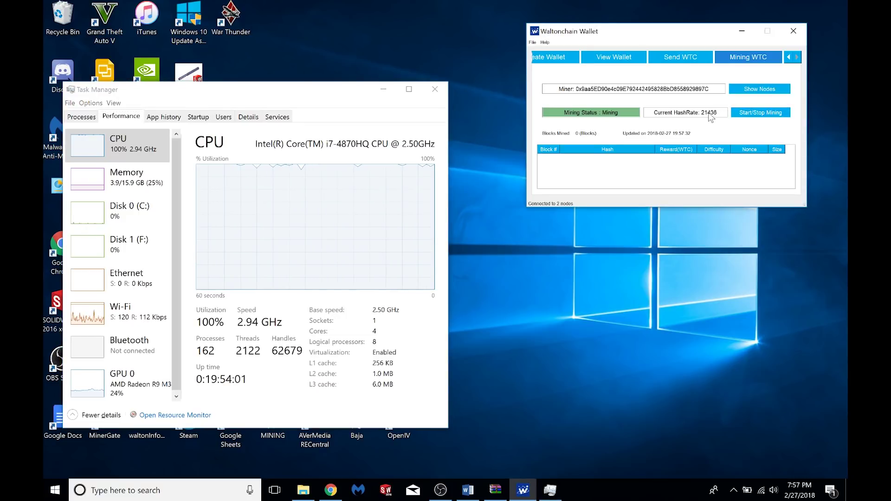
- Review the thread count and miner public key in File > Settings, then stop mining
{"action": "left_click", "coordinate": [532, 43]}
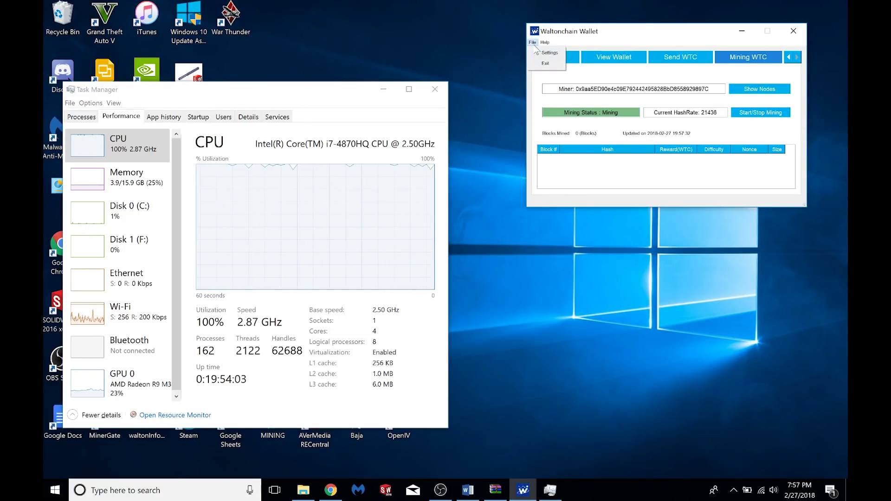
{"action": "left_click", "coordinate": [543, 53]}
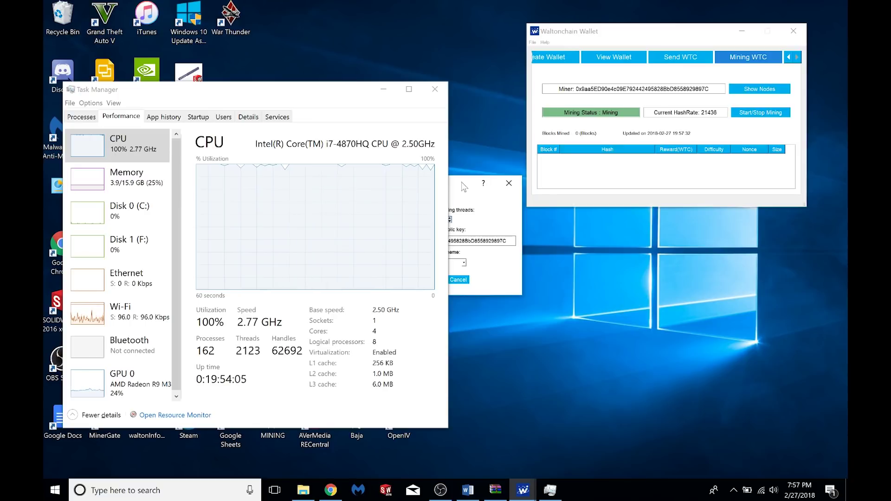
{"action": "left_click_drag", "start_coordinate": [647, 226], "coordinate": [666, 241]}
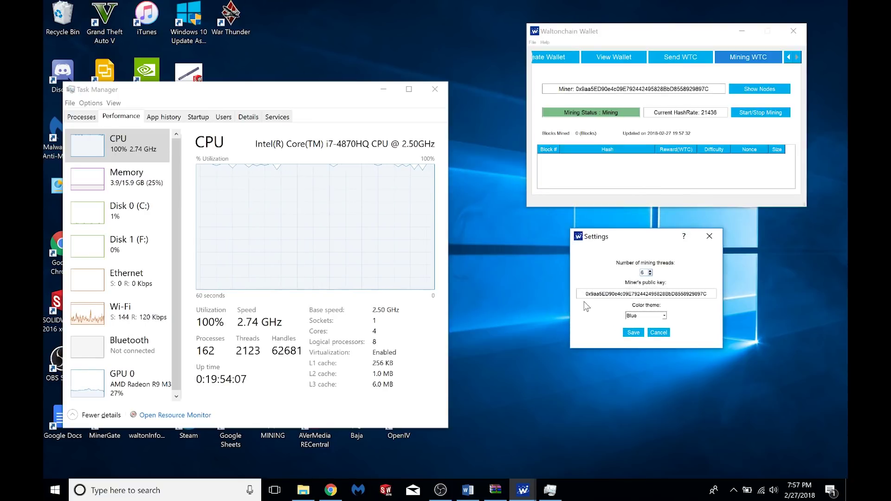
{"action": "double_click", "coordinate": [600, 296]}
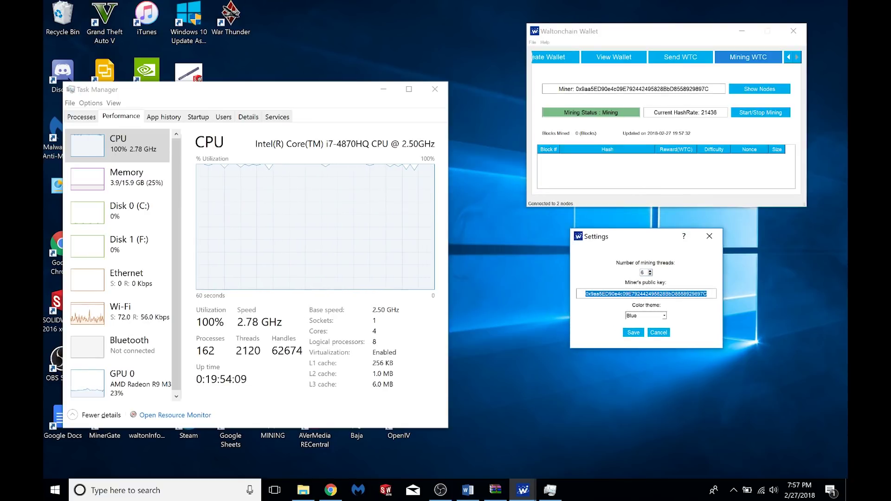
{"action": "left_click", "coordinate": [600, 296]}
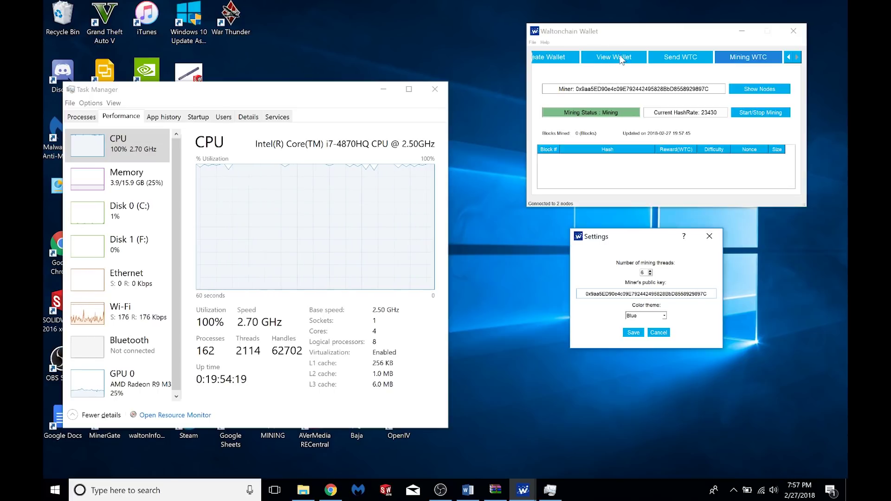
{"action": "left_click", "coordinate": [747, 115]}
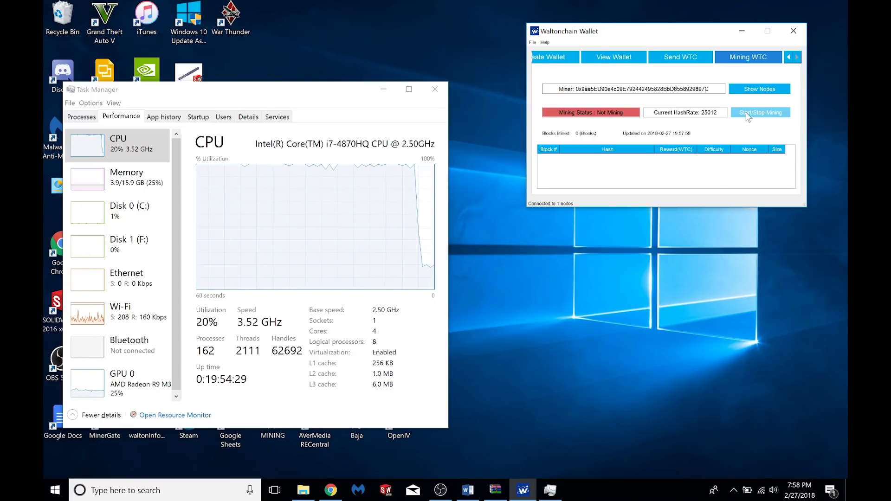
- Show the View Wallet page with its 0.0 WTC balance alongside Task Manager's CPU graph
{"action": "left_click", "coordinate": [625, 56]}
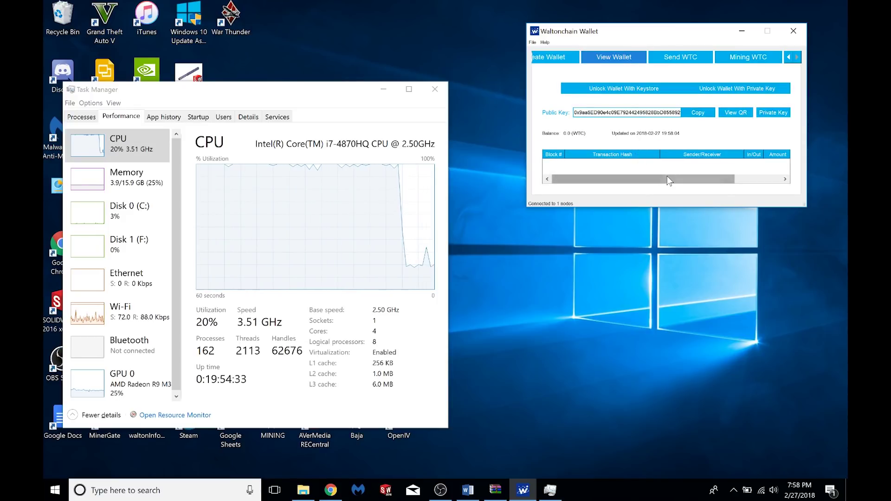
{"action": "left_click_drag", "start_coordinate": [652, 181], "coordinate": [582, 197]}
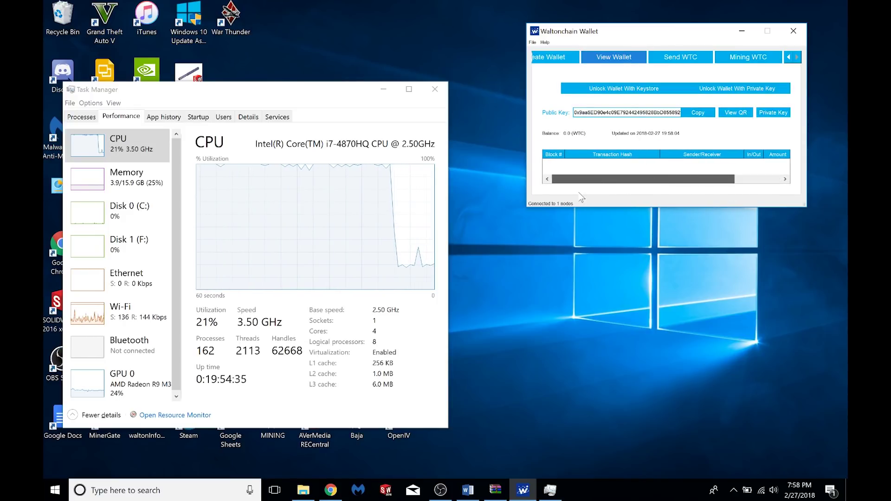
{"action": "right_click", "coordinate": [661, 179]}
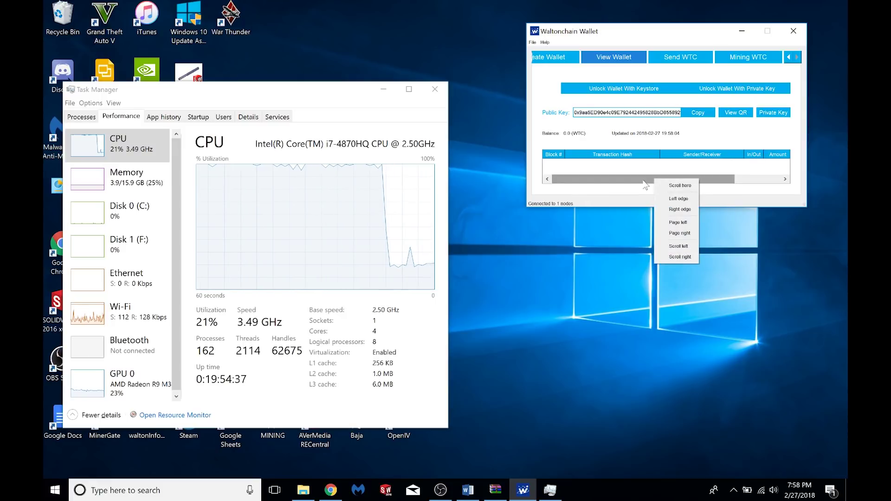
{"action": "left_click", "coordinate": [641, 186]}
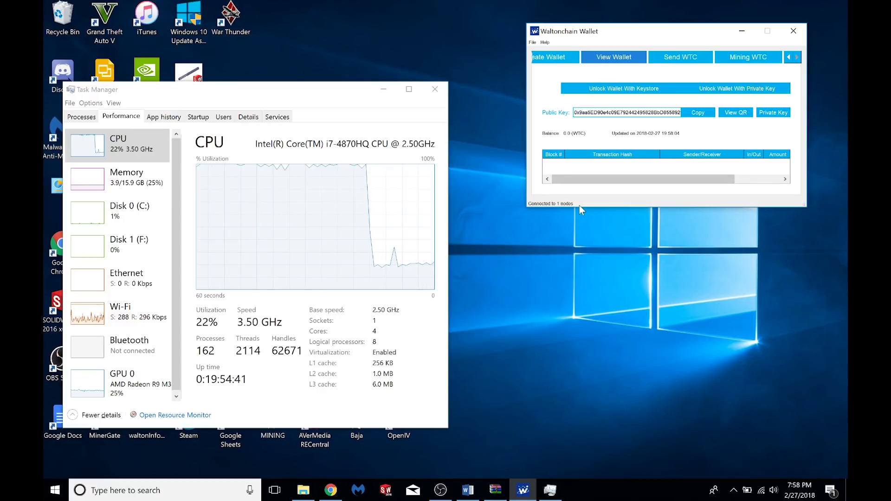
{"action": "left_click", "coordinate": [273, 107]}
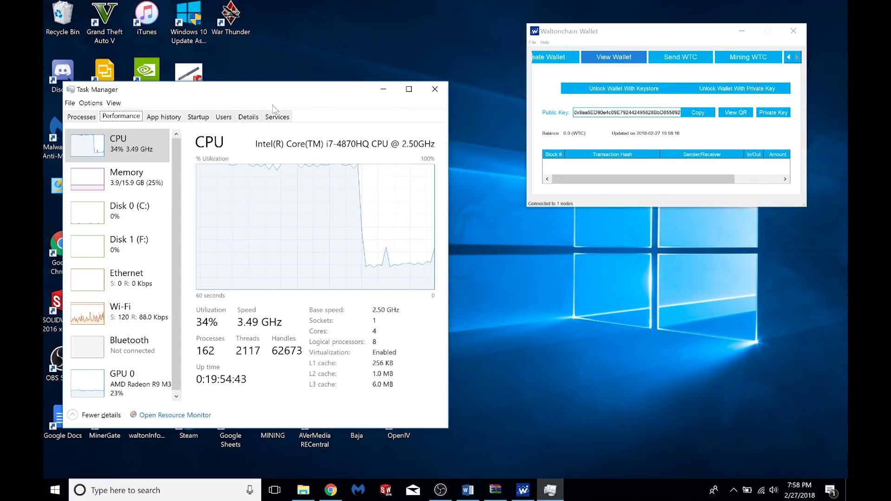
{"action": "left_click_drag", "start_coordinate": [257, 97], "coordinate": [306, 56]}
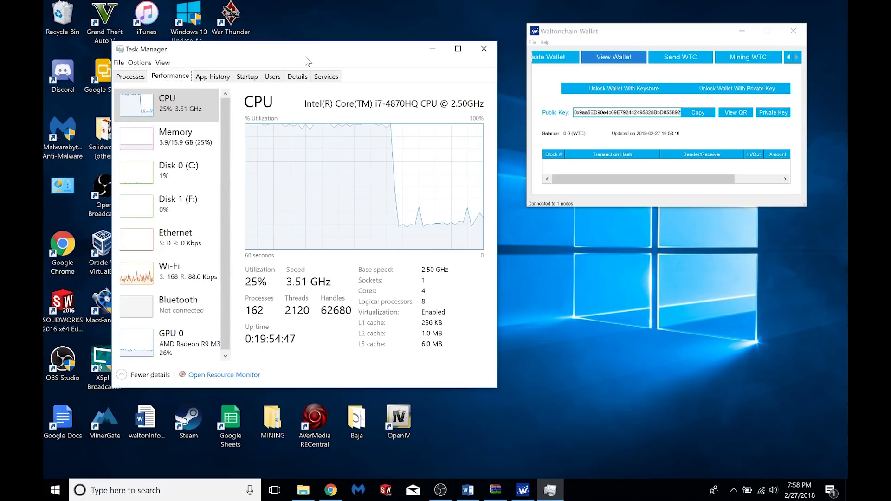